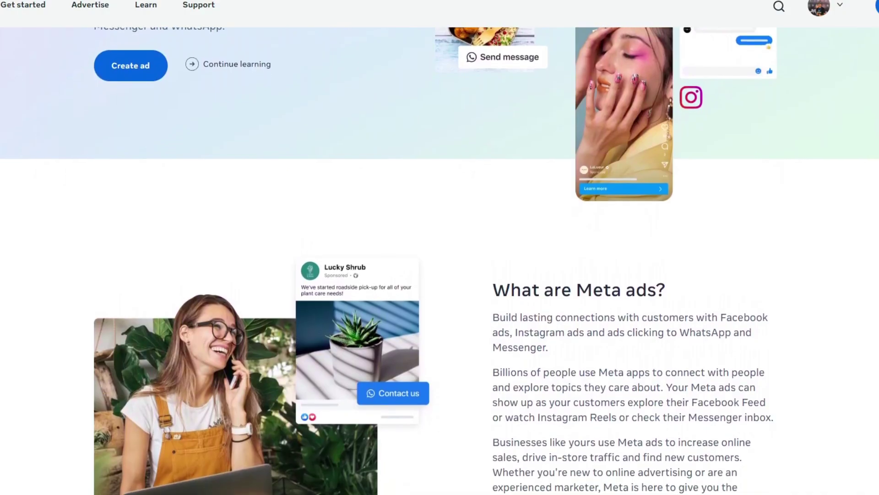
Read the "What are Meta ads?" introduction on the Meta ads page
{"action": "scroll", "coordinate": [439, 261], "scroll_direction": "down", "scroll_amount": 1}
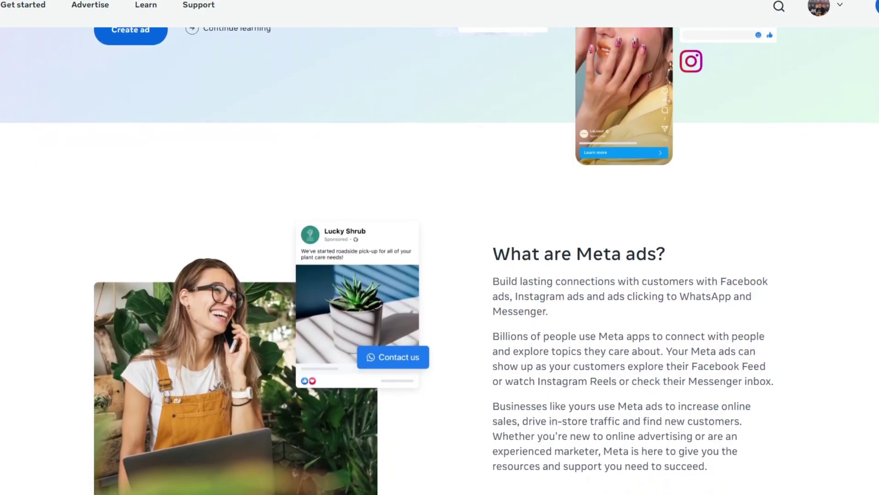
{"action": "scroll", "coordinate": [440, 261], "scroll_direction": "down", "scroll_amount": 1}
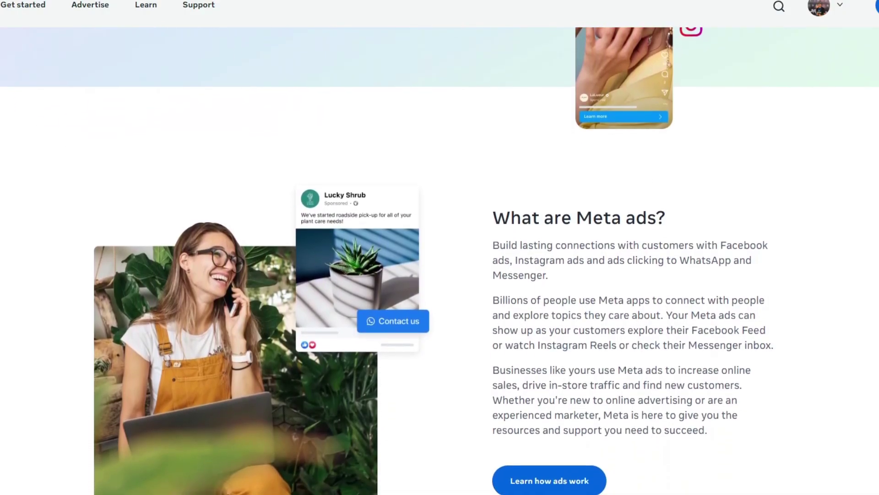
{"action": "scroll", "coordinate": [440, 260], "scroll_direction": "down", "scroll_amount": 1}
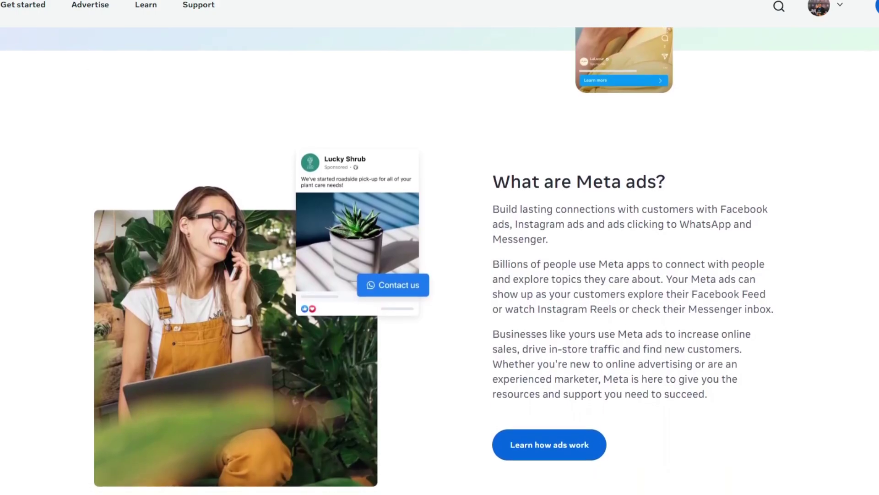
{"action": "scroll", "coordinate": [440, 261], "scroll_direction": "down", "scroll_amount": 1}
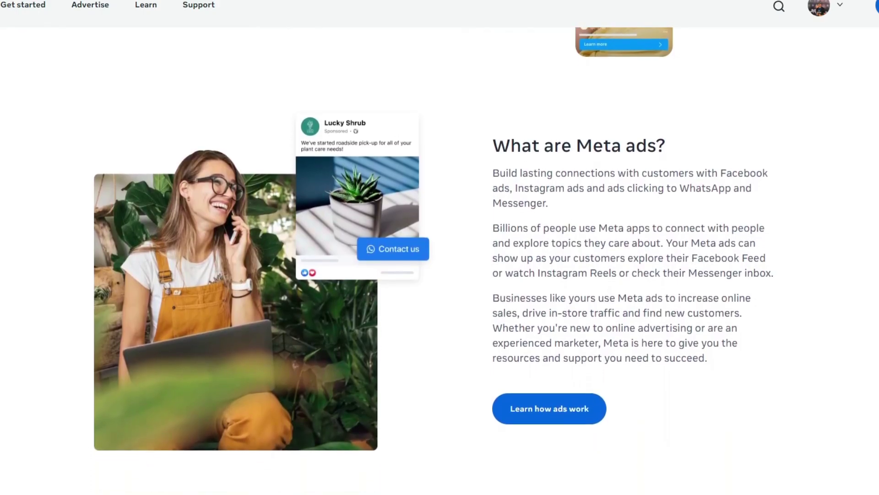
{"action": "scroll", "coordinate": [439, 261], "scroll_direction": "down", "scroll_amount": 1}
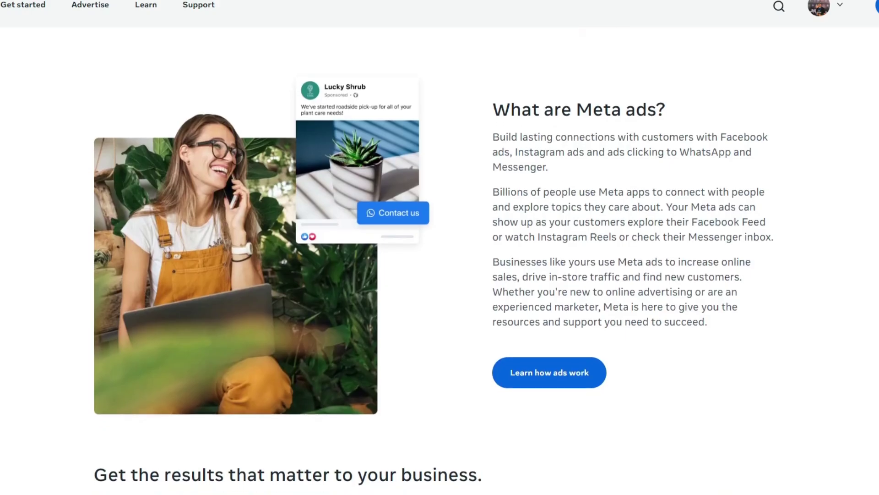
{"action": "scroll", "coordinate": [439, 261], "scroll_direction": "down", "scroll_amount": 1}
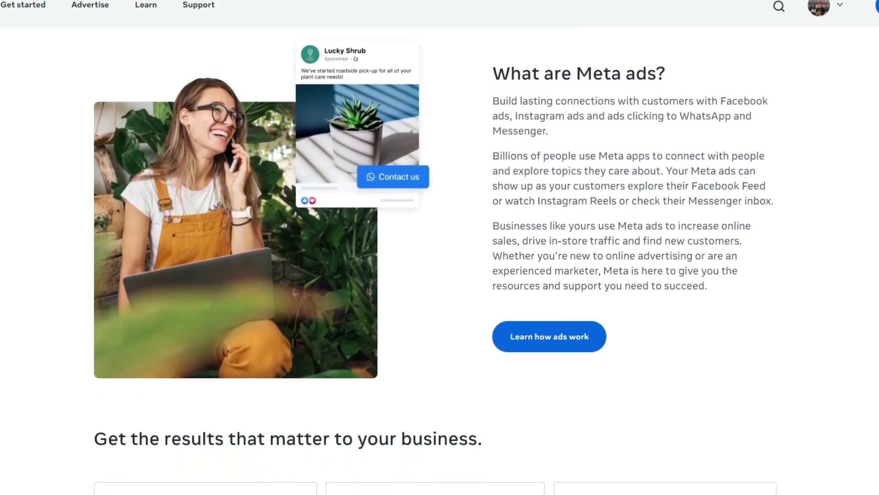
{"action": "scroll", "coordinate": [440, 261], "scroll_direction": "down", "scroll_amount": 1}
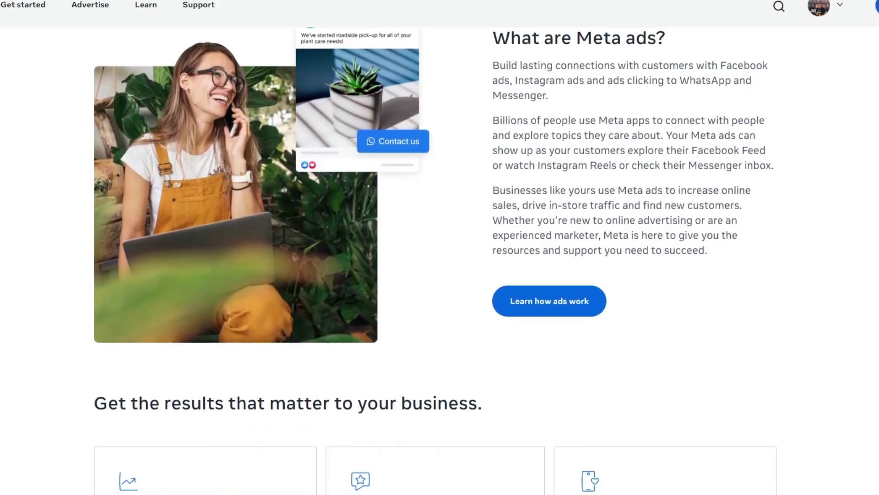
{"action": "scroll", "coordinate": [439, 260], "scroll_direction": "down", "scroll_amount": 1}
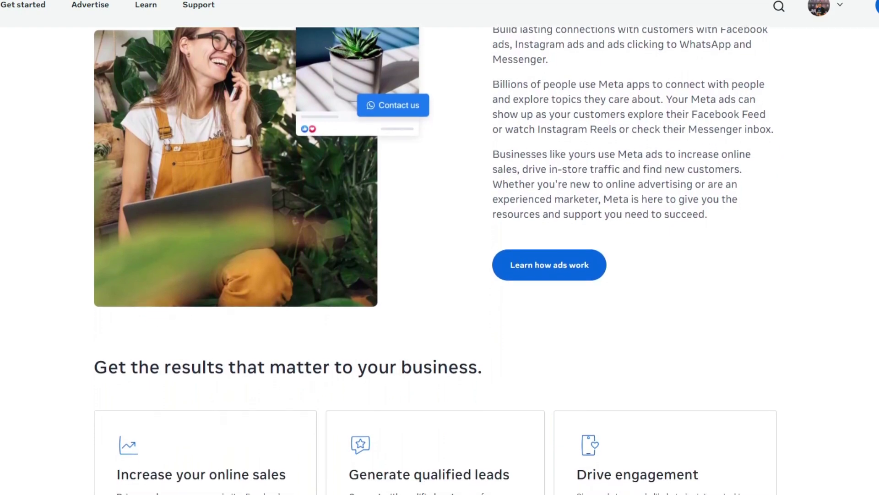
Review the advertising objective cards under "Get the results that matter to your business", from online sales to app installs
{"action": "scroll", "coordinate": [440, 260], "scroll_direction": "down", "scroll_amount": 1}
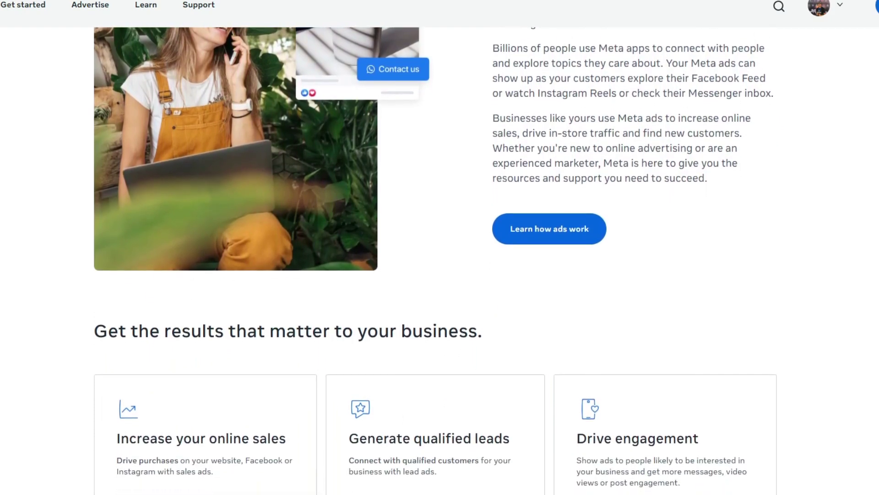
{"action": "scroll", "coordinate": [440, 260], "scroll_direction": "down", "scroll_amount": 1}
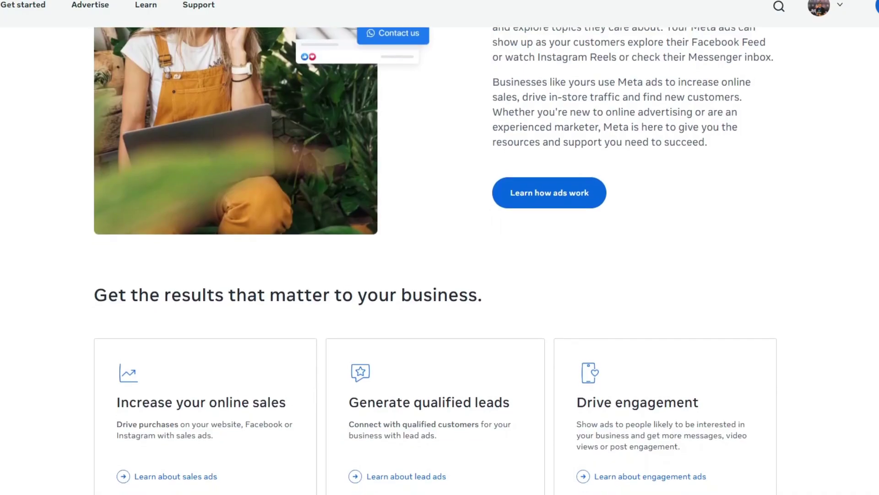
{"action": "scroll", "coordinate": [439, 260], "scroll_direction": "down", "scroll_amount": 1}
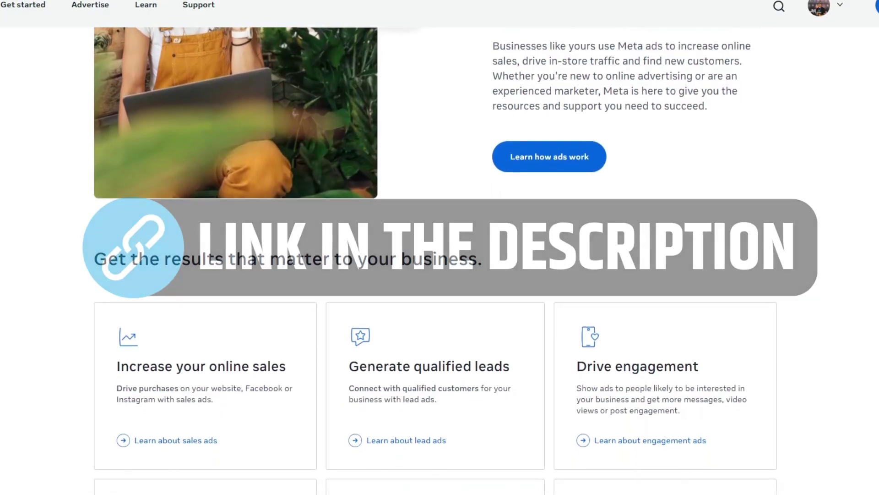
{"action": "scroll", "coordinate": [439, 260], "scroll_direction": "down", "scroll_amount": 1}
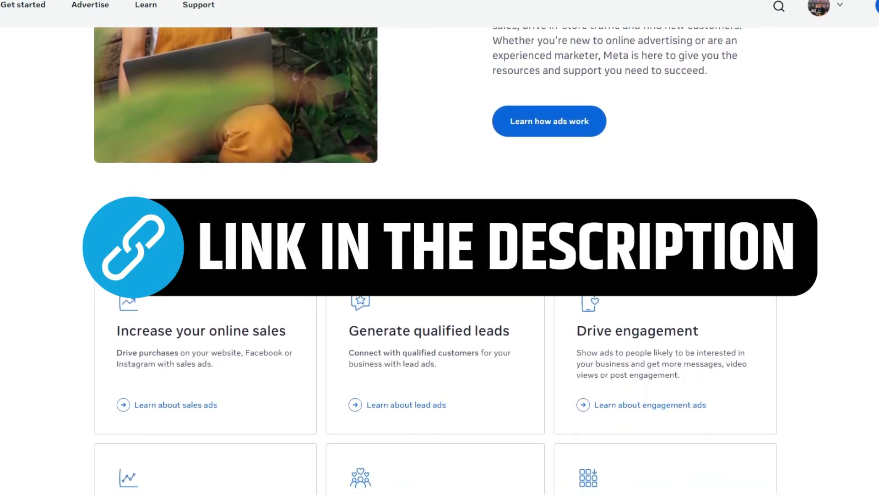
{"action": "scroll", "coordinate": [440, 261], "scroll_direction": "down", "scroll_amount": 1}
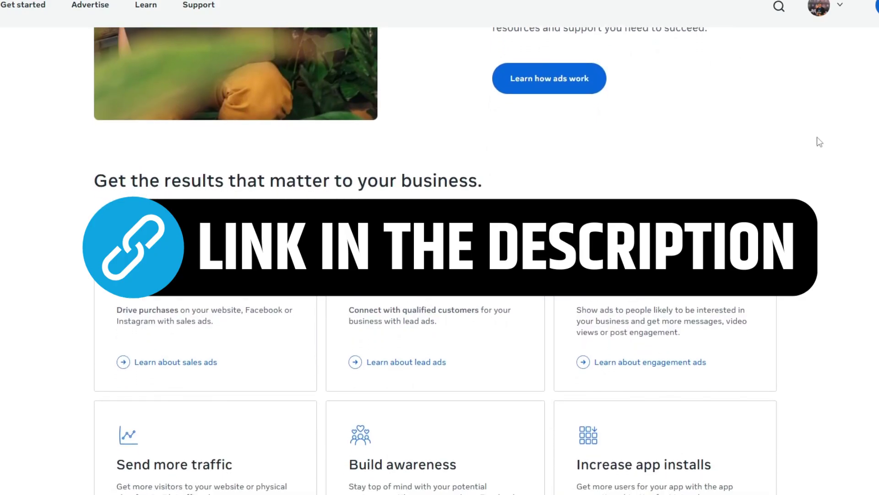
{"action": "scroll", "coordinate": [818, 143], "scroll_direction": "down", "scroll_amount": 3}
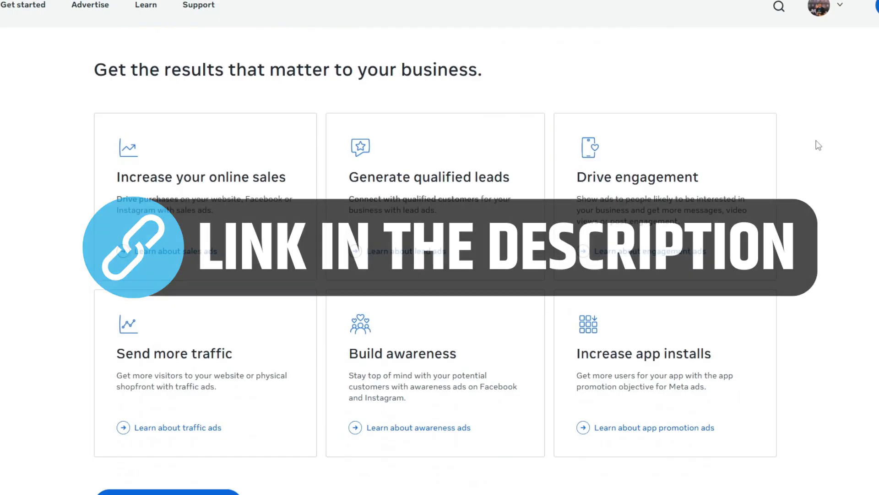
{"action": "scroll", "coordinate": [815, 140], "scroll_direction": "down", "scroll_amount": 2}
{"action": "scroll", "coordinate": [818, 145], "scroll_direction": "down", "scroll_amount": 2}
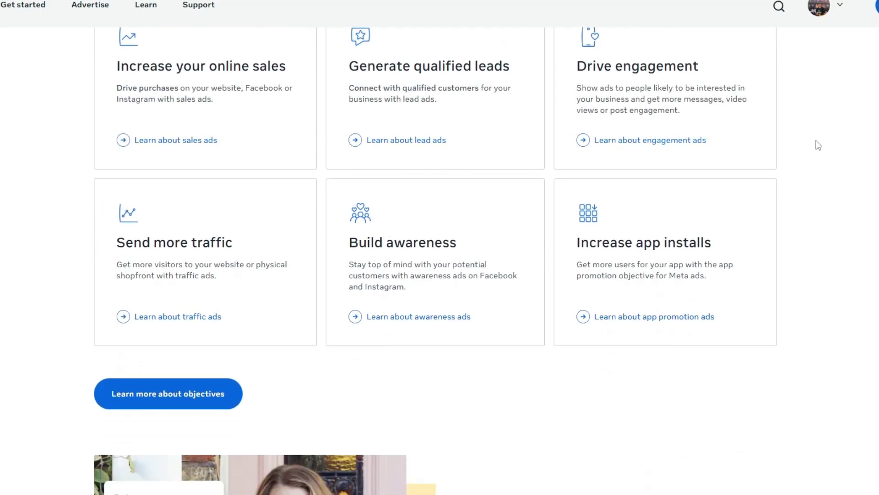
{"action": "scroll", "coordinate": [818, 145], "scroll_direction": "down", "scroll_amount": 2}
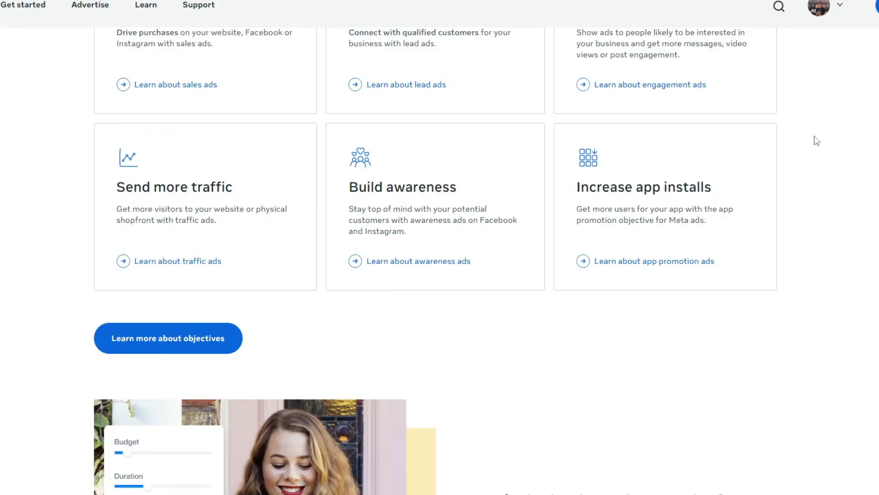
{"action": "scroll", "coordinate": [815, 137], "scroll_direction": "down", "scroll_amount": 2}
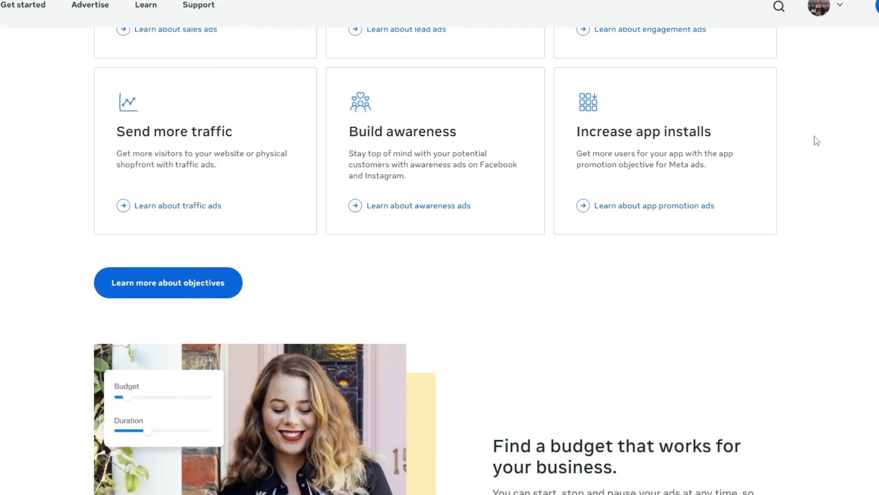
{"action": "scroll", "coordinate": [814, 137], "scroll_direction": "down", "scroll_amount": 2}
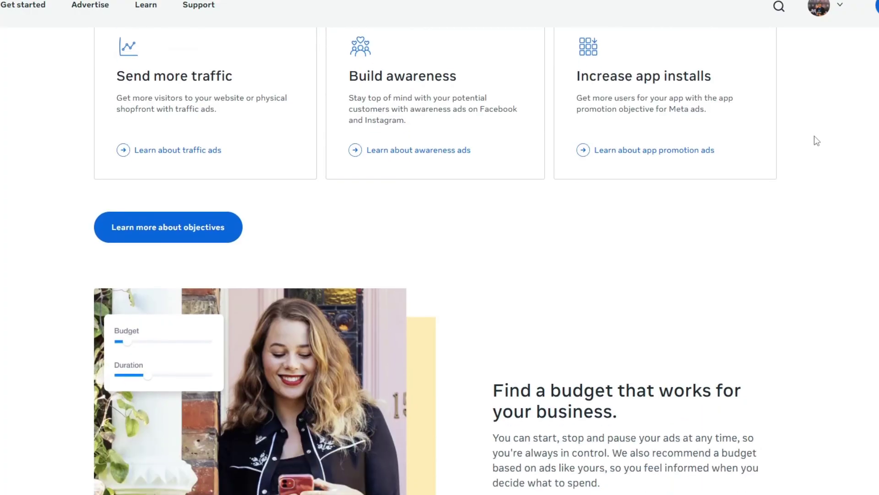
Read the "Find a budget that works for your business" section about controlling ad spend
{"action": "scroll", "coordinate": [814, 136], "scroll_direction": "down", "scroll_amount": 2}
{"action": "scroll", "coordinate": [814, 136], "scroll_direction": "down", "scroll_amount": 2}
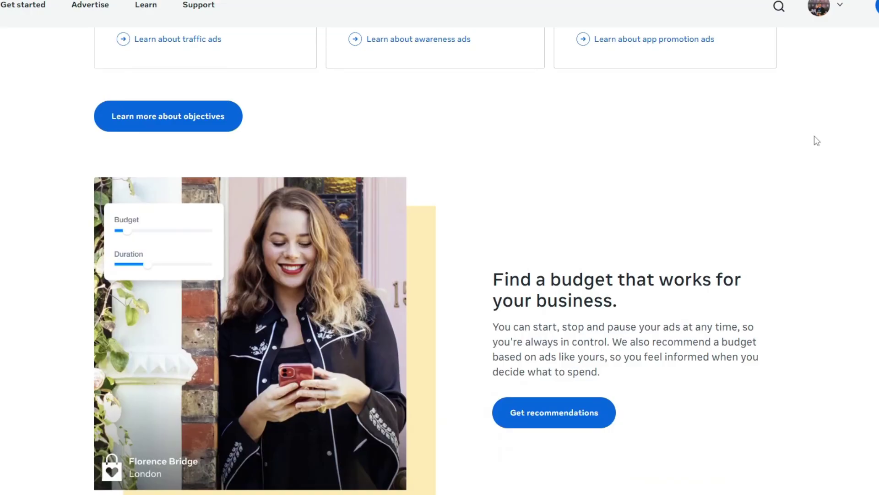
{"action": "scroll", "coordinate": [814, 136], "scroll_direction": "down", "scroll_amount": 2}
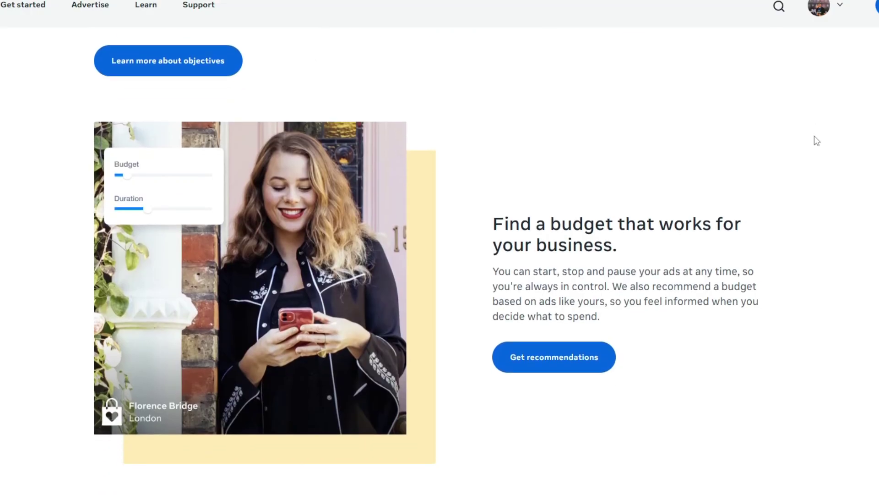
{"action": "scroll", "coordinate": [814, 136], "scroll_direction": "down", "scroll_amount": 2}
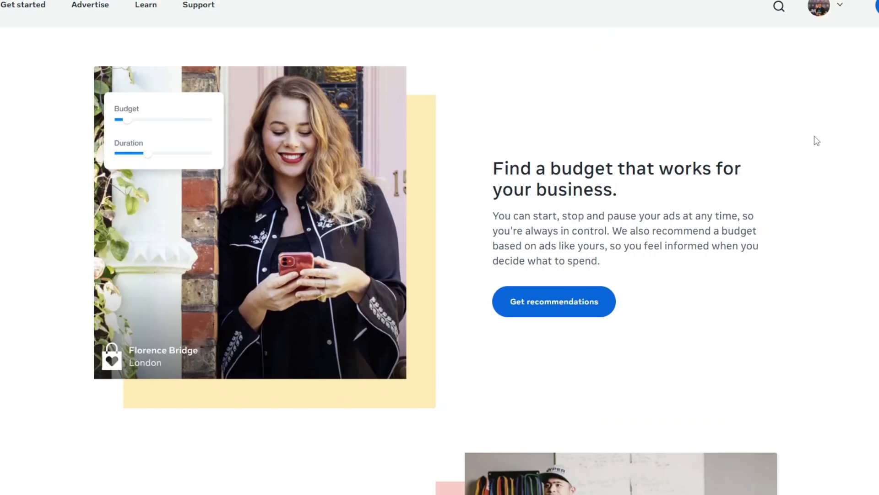
{"action": "scroll", "coordinate": [814, 136], "scroll_direction": "down", "scroll_amount": 2}
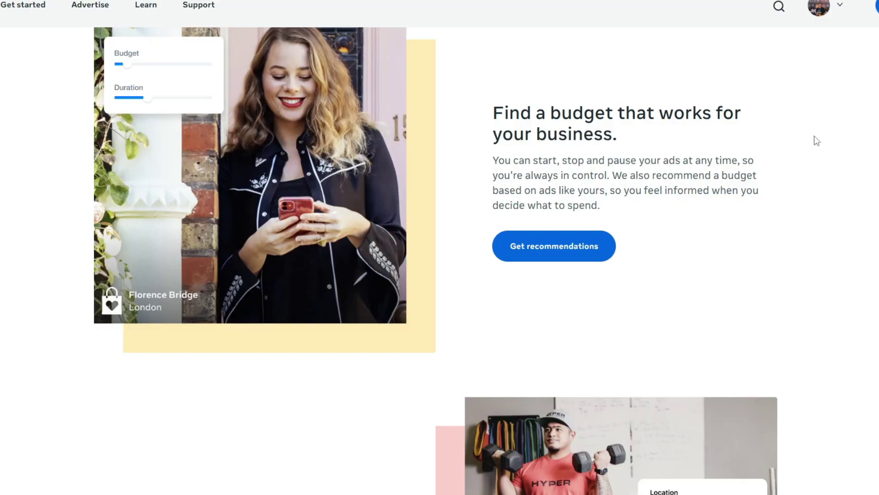
{"action": "scroll", "coordinate": [814, 136], "scroll_direction": "down", "scroll_amount": 2}
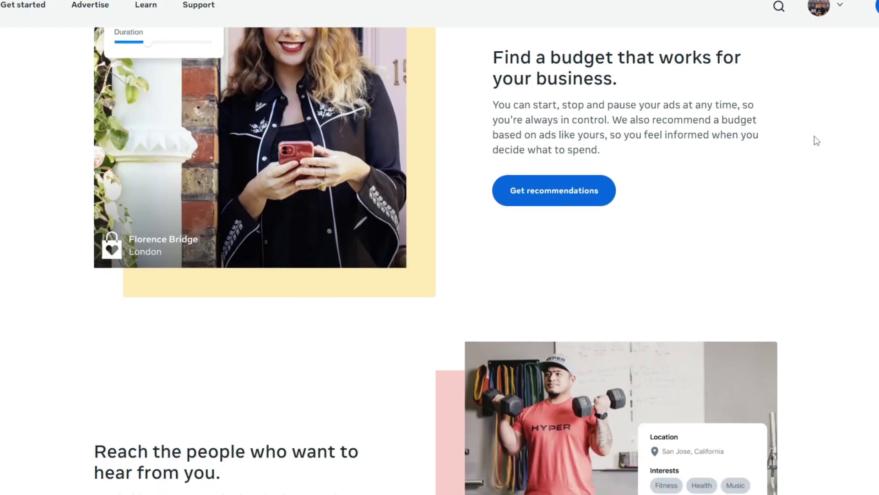
{"action": "scroll", "coordinate": [814, 136], "scroll_direction": "down", "scroll_amount": 2}
Examine the "Reach the people who want to hear from you" section and its audience targeting example
{"action": "scroll", "coordinate": [814, 136], "scroll_direction": "down", "scroll_amount": 4}
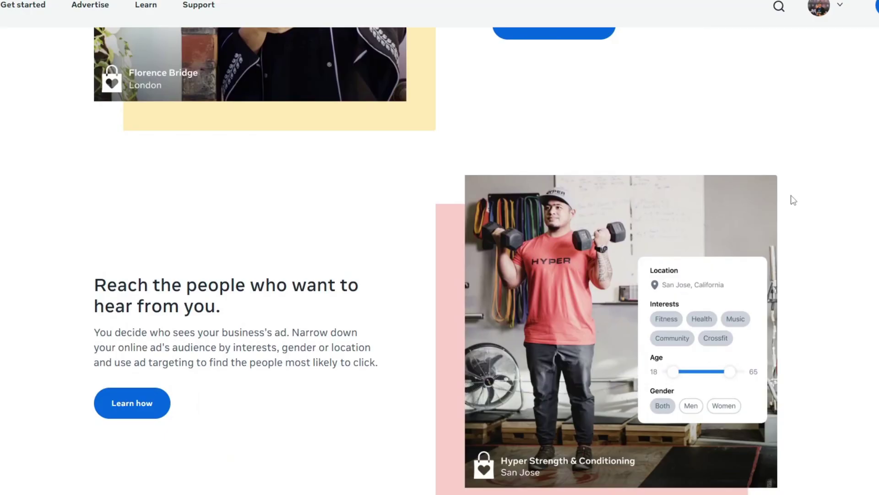
{"action": "scroll", "coordinate": [793, 200], "scroll_direction": "down", "scroll_amount": 2}
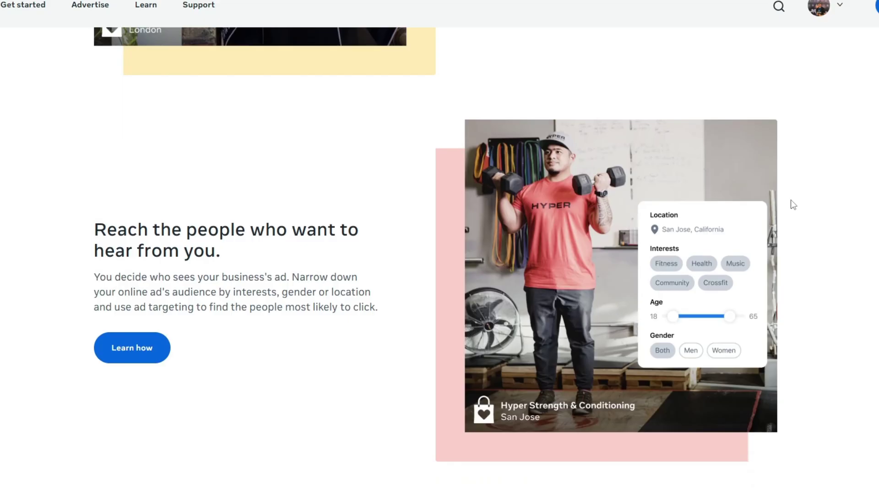
{"action": "scroll", "coordinate": [793, 205], "scroll_direction": "down", "scroll_amount": 2}
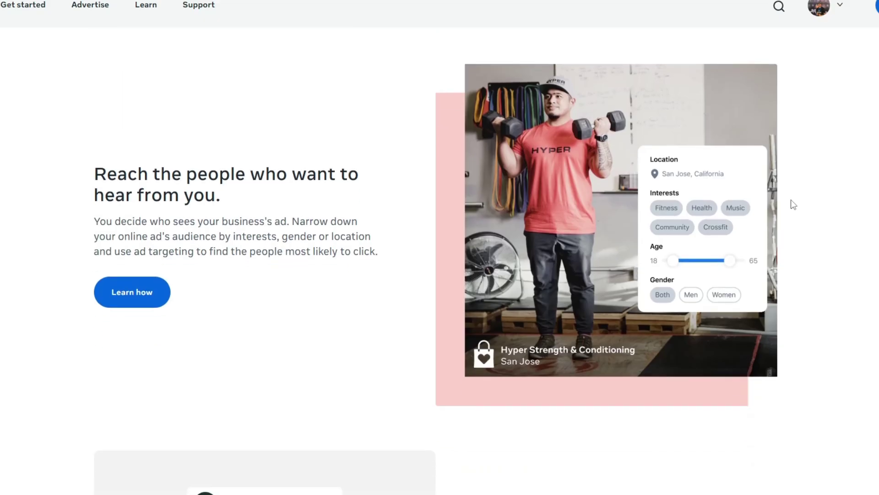
{"action": "scroll", "coordinate": [794, 204], "scroll_direction": "down", "scroll_amount": 2}
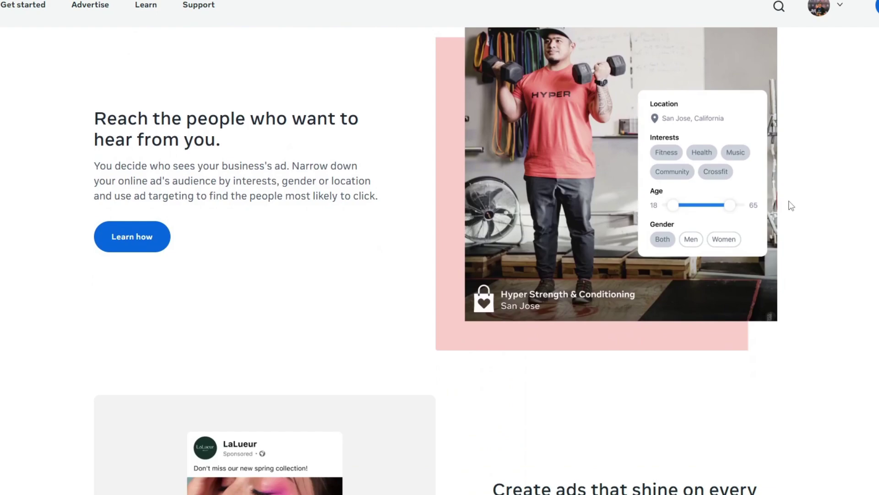
{"action": "scroll", "coordinate": [792, 206], "scroll_direction": "down", "scroll_amount": 2}
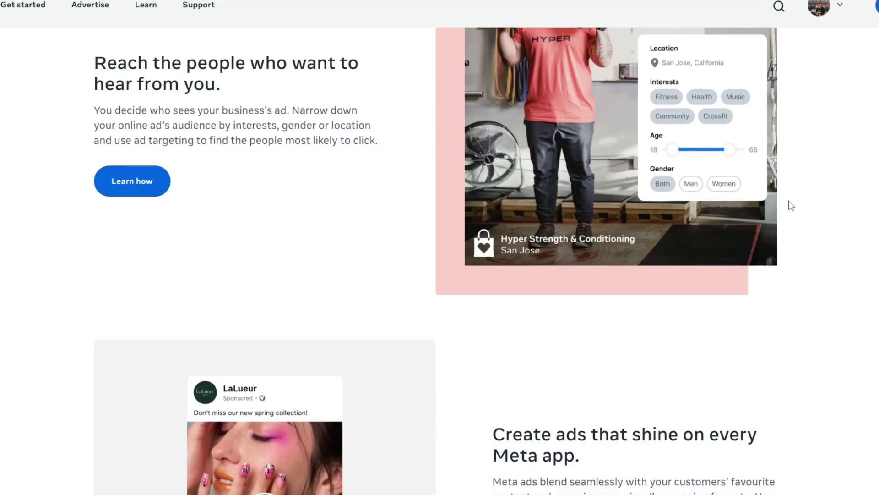
{"action": "scroll", "coordinate": [791, 206], "scroll_direction": "down", "scroll_amount": 2}
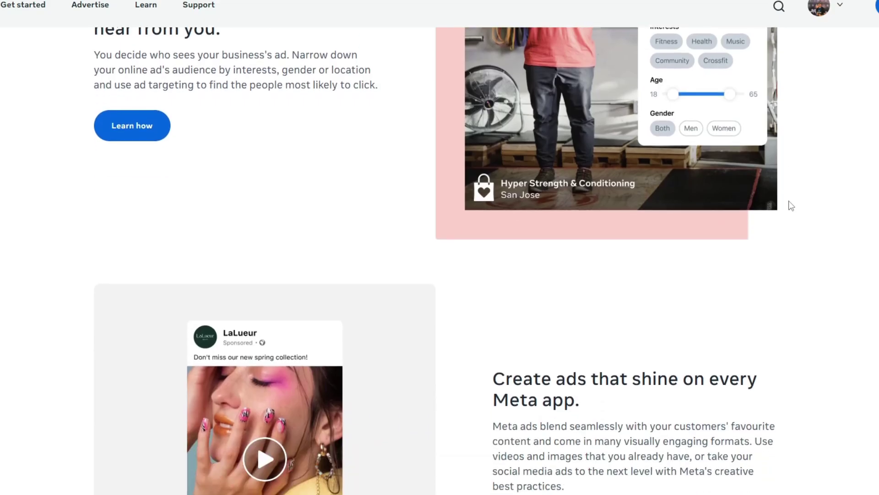
Read the sections on creating ads for every Meta app and tracking ad performance in real time
{"action": "scroll", "coordinate": [791, 206], "scroll_direction": "down", "scroll_amount": 2}
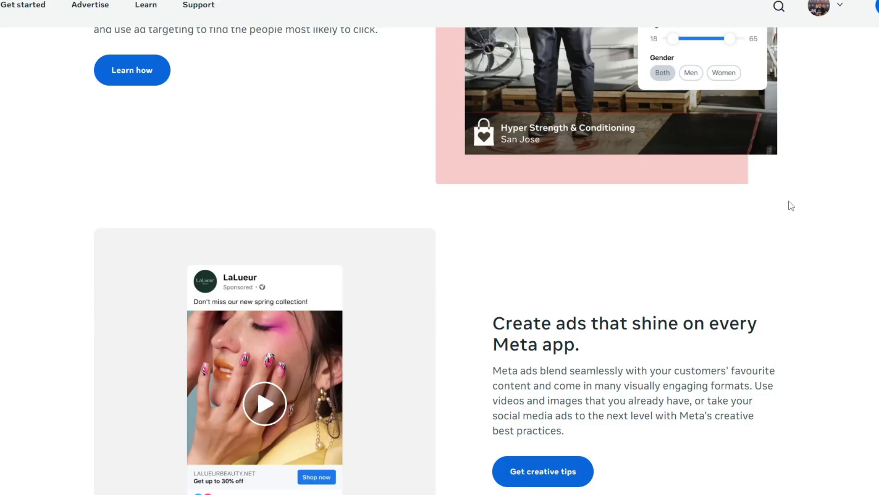
{"action": "scroll", "coordinate": [792, 206], "scroll_direction": "down", "scroll_amount": 2}
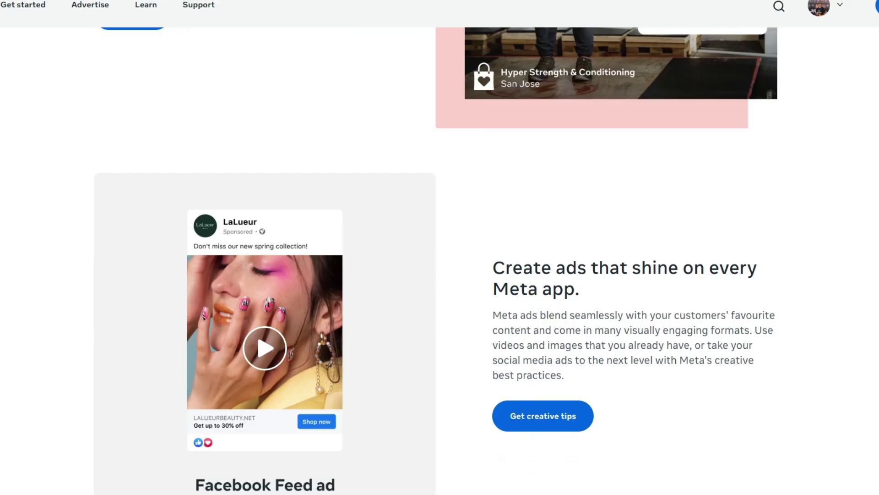
{"action": "scroll", "coordinate": [477, 8], "scroll_direction": "down", "scroll_amount": 4}
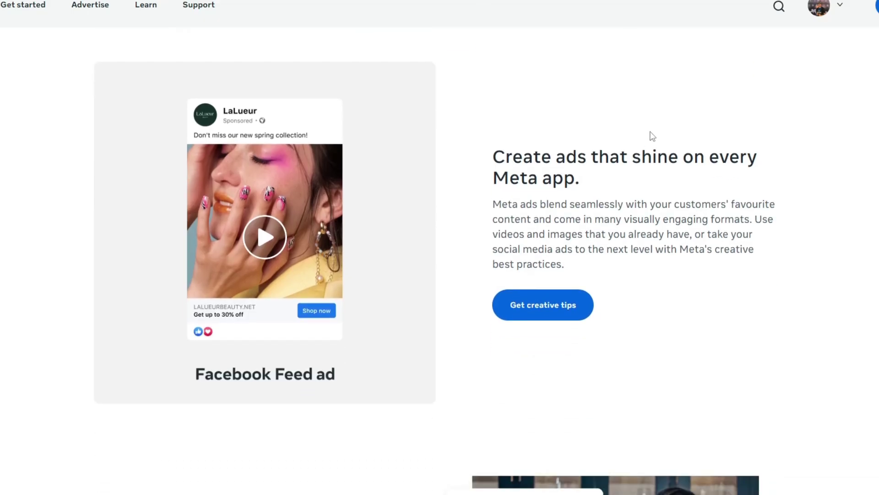
{"action": "scroll", "coordinate": [652, 136], "scroll_direction": "down", "scroll_amount": 2}
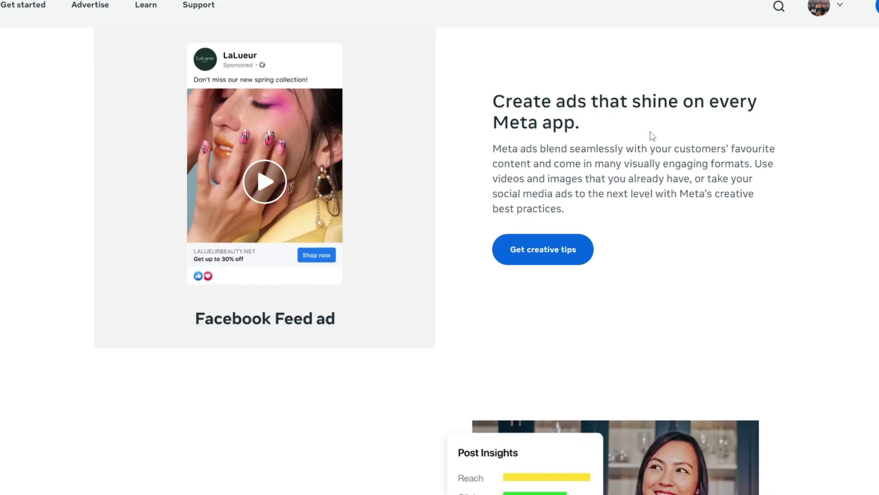
{"action": "scroll", "coordinate": [652, 136], "scroll_direction": "down", "scroll_amount": 2}
{"action": "scroll", "coordinate": [652, 136], "scroll_direction": "down", "scroll_amount": 2}
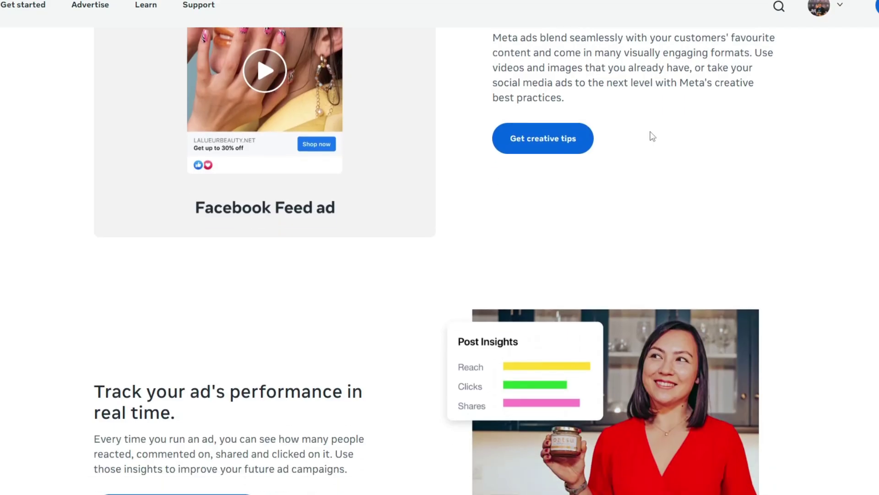
{"action": "scroll", "coordinate": [653, 136], "scroll_direction": "down", "scroll_amount": 2}
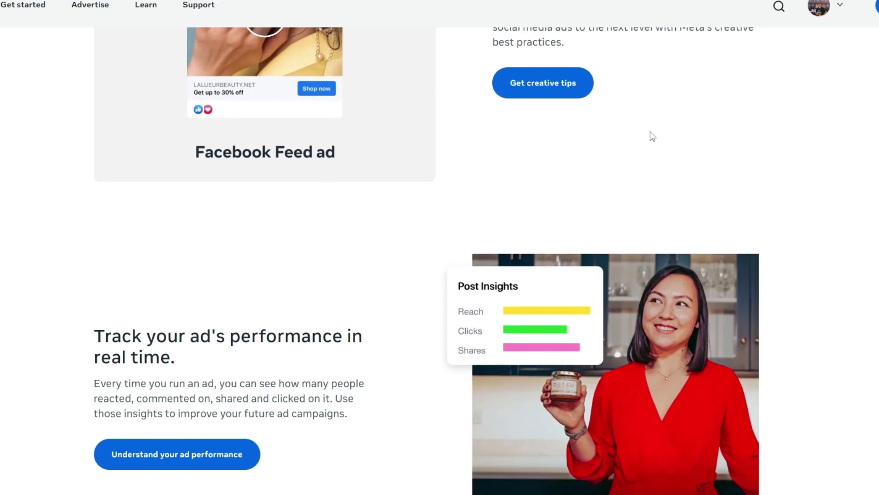
Read the real-time performance tracking section and the "Simplify ad creation with automated tools" section about Meta Advantage
{"action": "scroll", "coordinate": [646, 135], "scroll_direction": "down", "scroll_amount": 1}
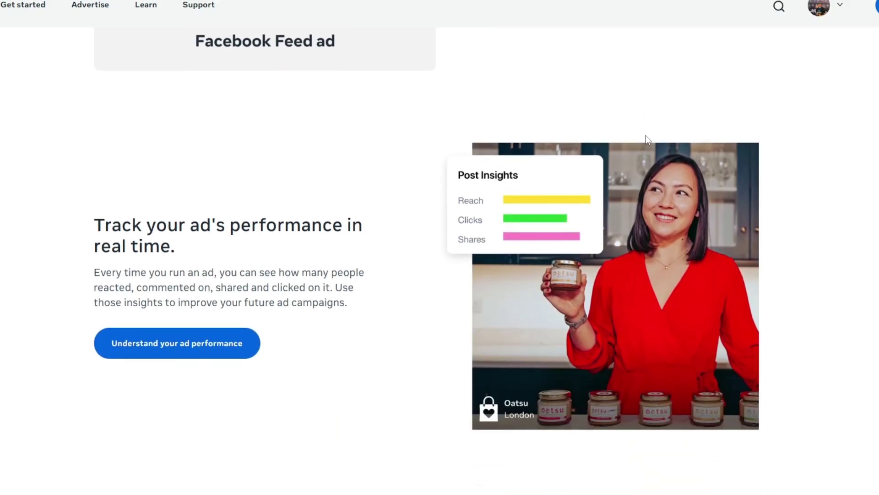
{"action": "scroll", "coordinate": [645, 135], "scroll_direction": "down", "scroll_amount": 3}
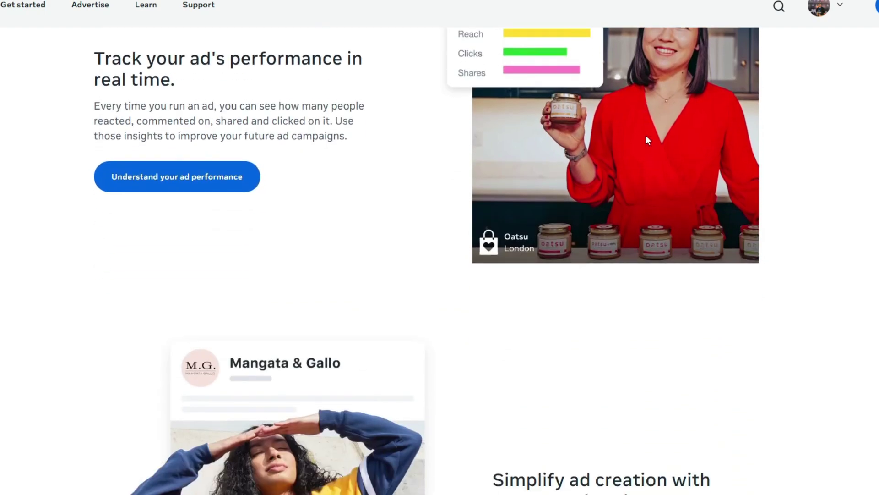
{"action": "scroll", "coordinate": [646, 136], "scroll_direction": "down", "scroll_amount": 1}
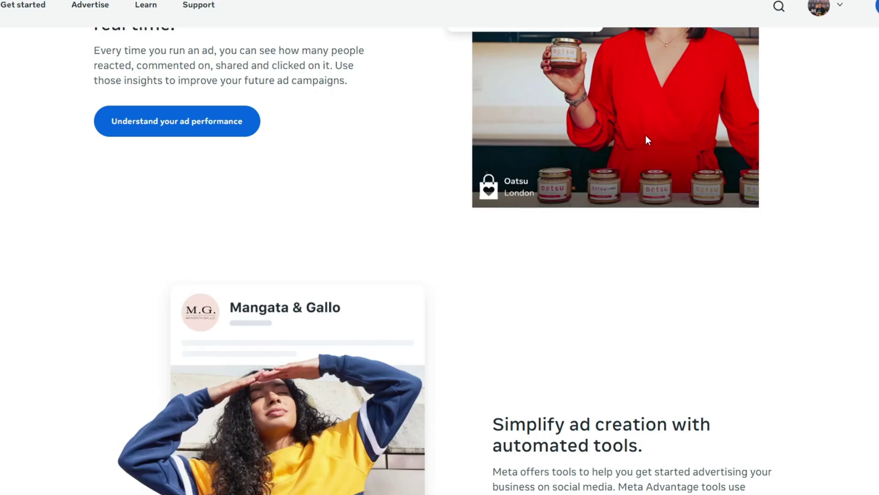
{"action": "scroll", "coordinate": [646, 138], "scroll_direction": "down", "scroll_amount": 1}
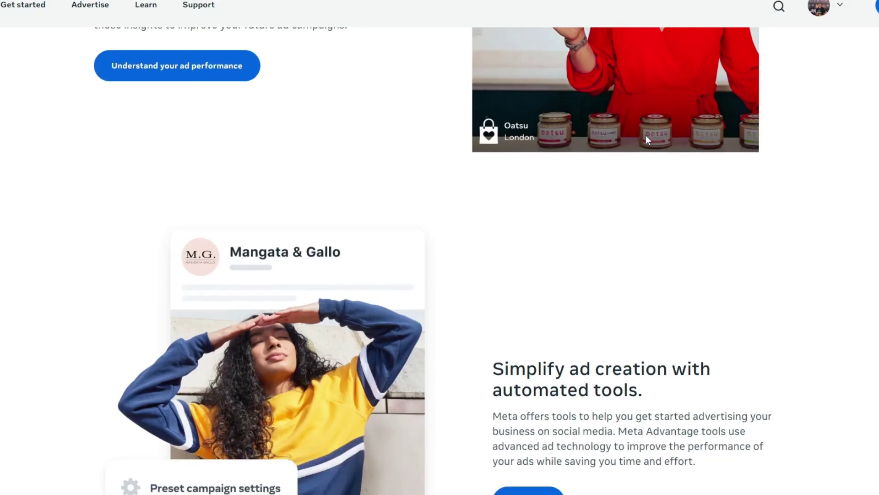
{"action": "scroll", "coordinate": [646, 136], "scroll_direction": "down", "scroll_amount": 2}
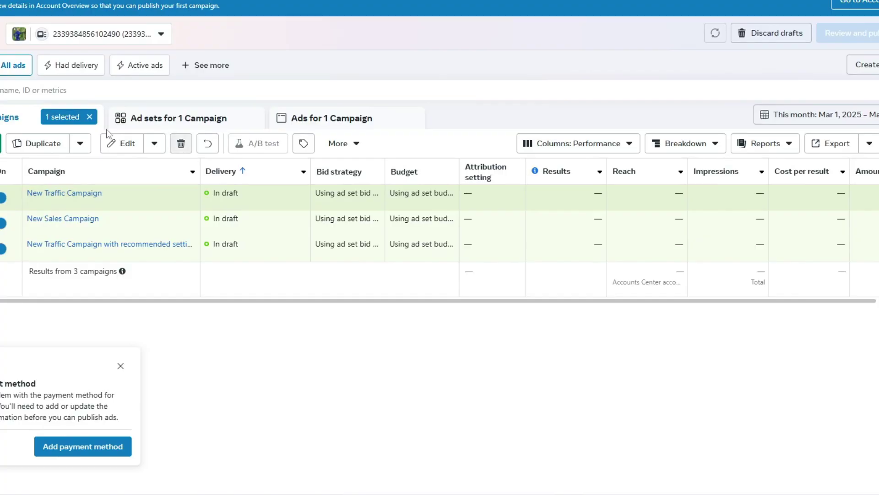
Switch to Ads Manager, open the New Traffic Campaign for editing, and review its ad categories, objective, budget and A/B test settings
{"action": "mouse_move", "coordinate": [2, 96]}
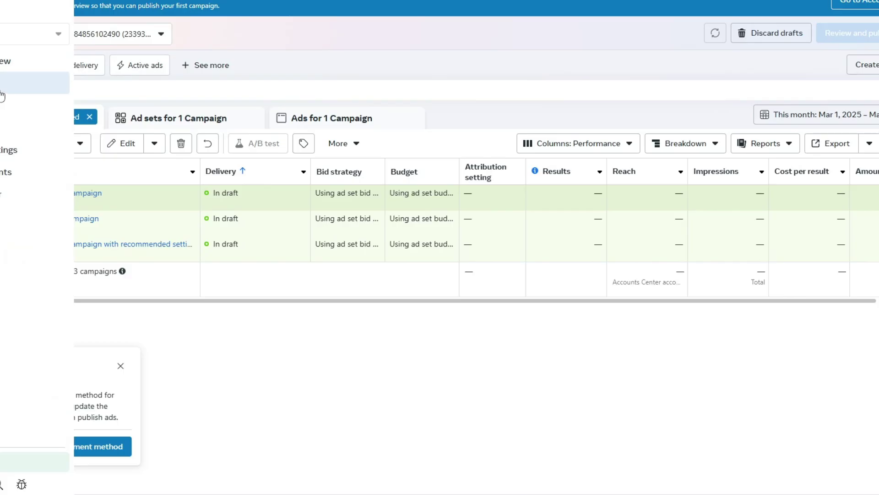
{"action": "mouse_move", "coordinate": [167, 205]}
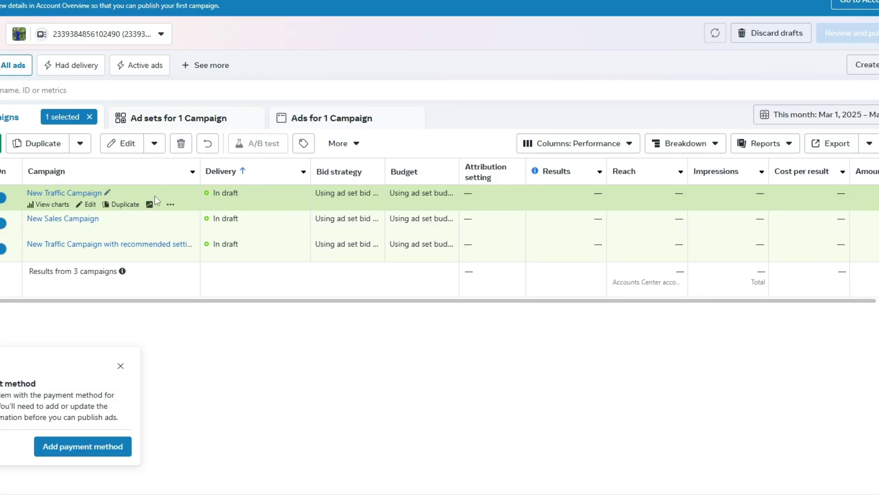
{"action": "left_click", "coordinate": [122, 143]}
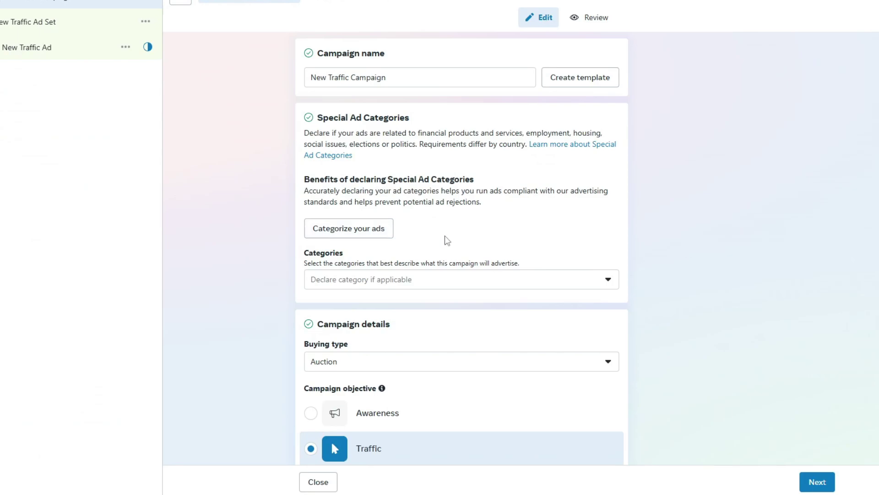
{"action": "scroll", "coordinate": [447, 241], "scroll_direction": "down", "scroll_amount": 2}
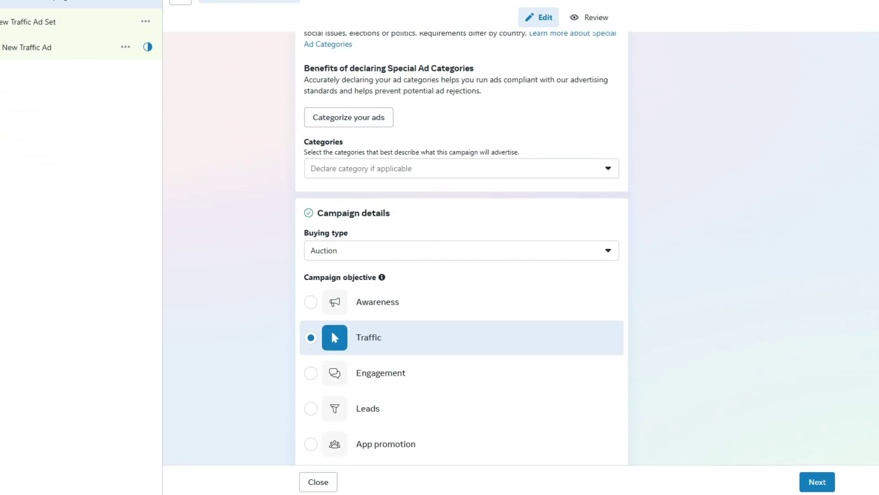
{"action": "scroll", "coordinate": [520, 158], "scroll_direction": "down", "scroll_amount": 5}
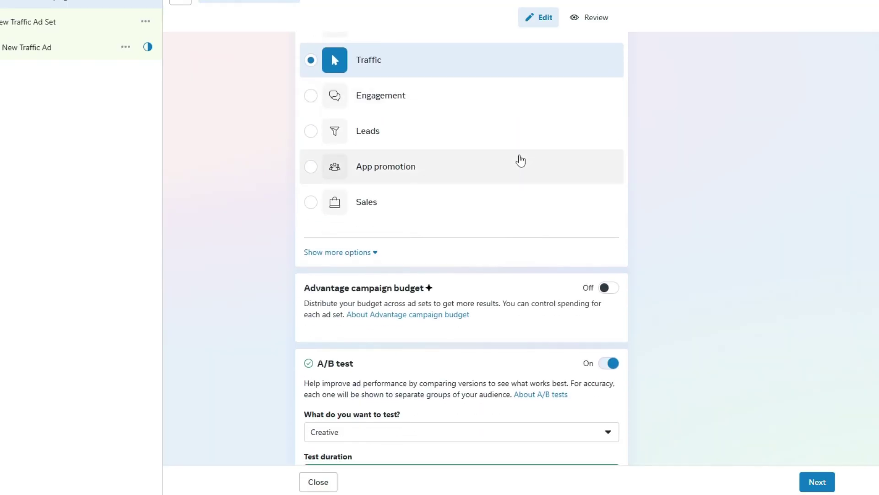
{"action": "scroll", "coordinate": [521, 160], "scroll_direction": "down", "scroll_amount": 2}
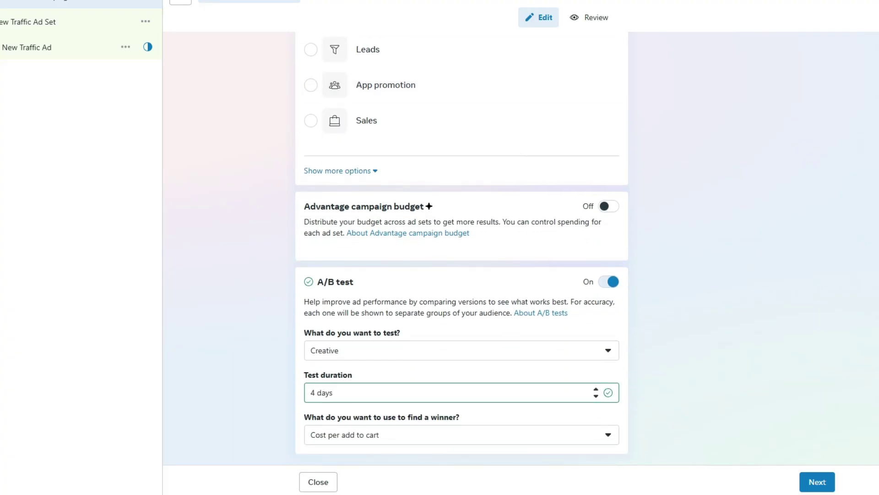
{"action": "scroll", "coordinate": [437, 90], "scroll_direction": "up", "scroll_amount": 5}
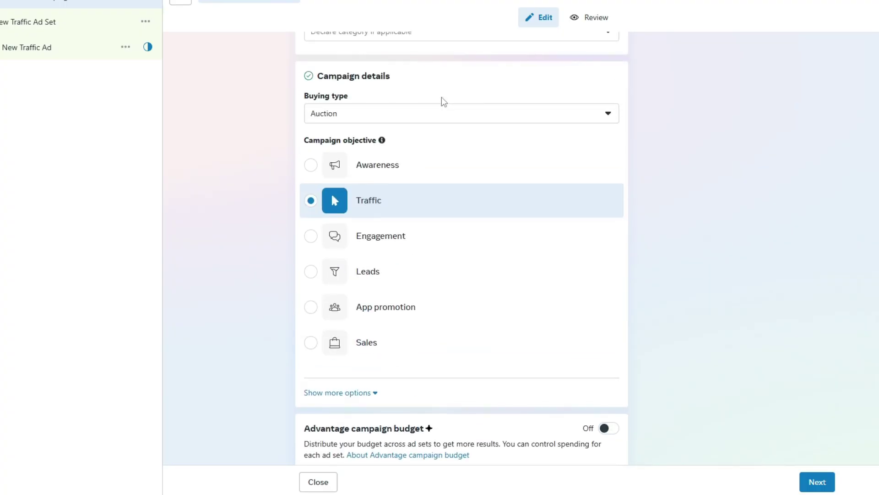
{"action": "scroll", "coordinate": [443, 101], "scroll_direction": "up", "scroll_amount": 4}
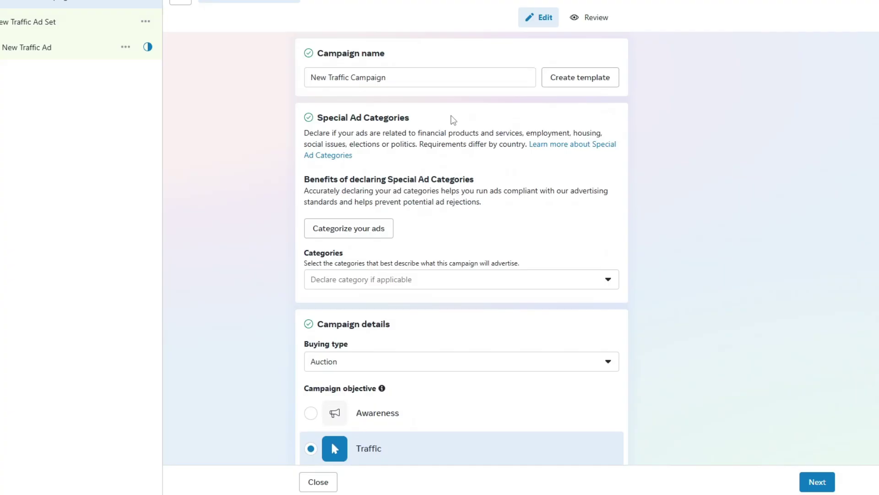
{"action": "scroll", "coordinate": [453, 120], "scroll_direction": "down", "scroll_amount": 1}
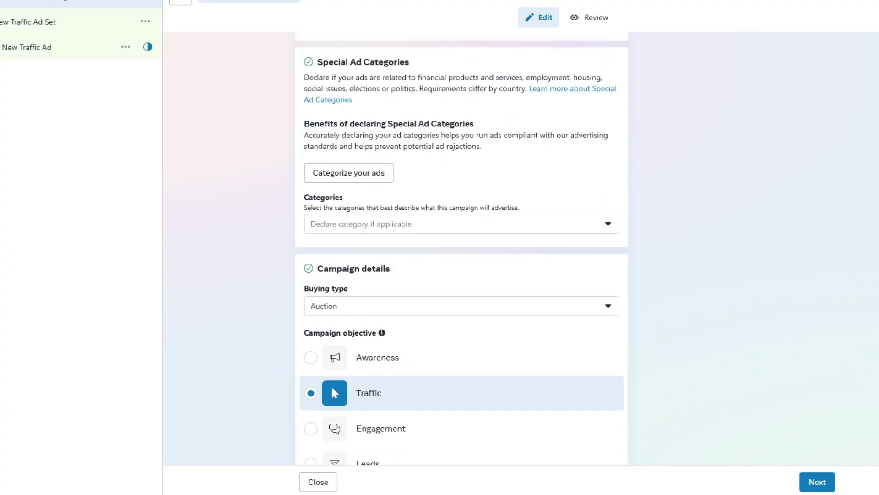
{"action": "scroll", "coordinate": [272, 112], "scroll_direction": "up", "scroll_amount": 1}
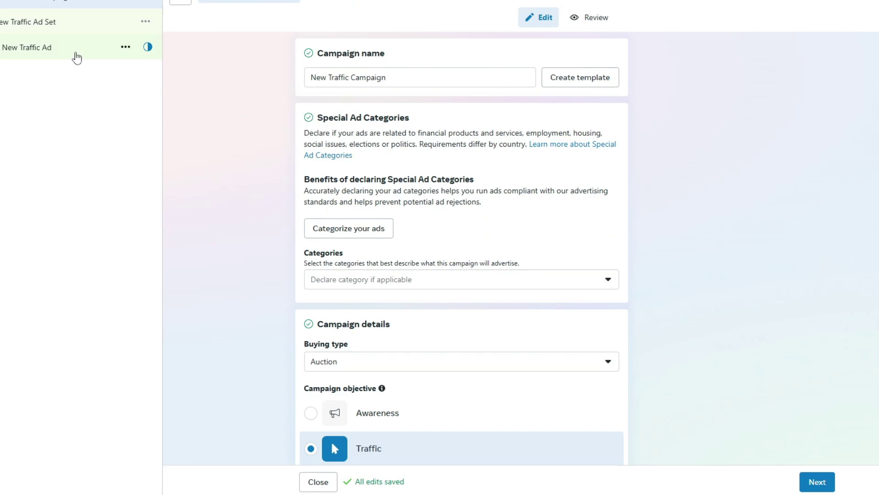
Open the New Traffic Ad and review its ad setup, format, creative, message template and tracking sections
{"action": "left_click", "coordinate": [77, 58]}
{"action": "scroll", "coordinate": [389, 210], "scroll_direction": "down", "scroll_amount": 6}
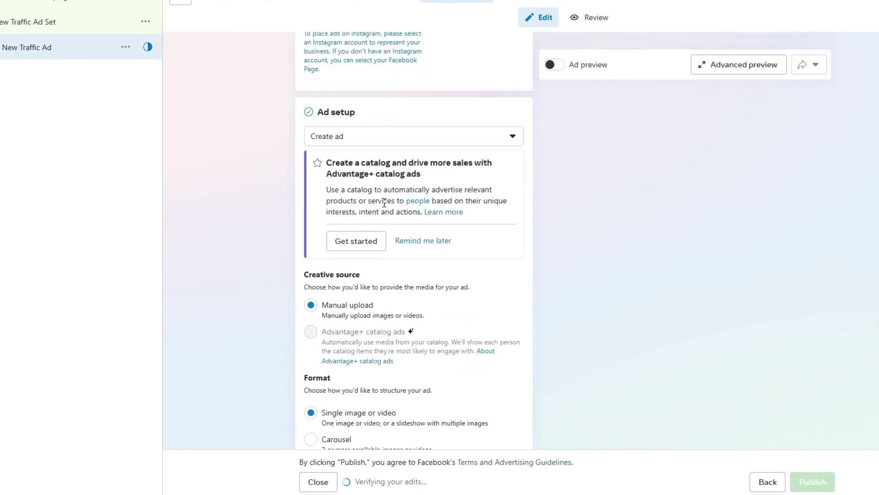
{"action": "scroll", "coordinate": [384, 204], "scroll_direction": "down", "scroll_amount": 3}
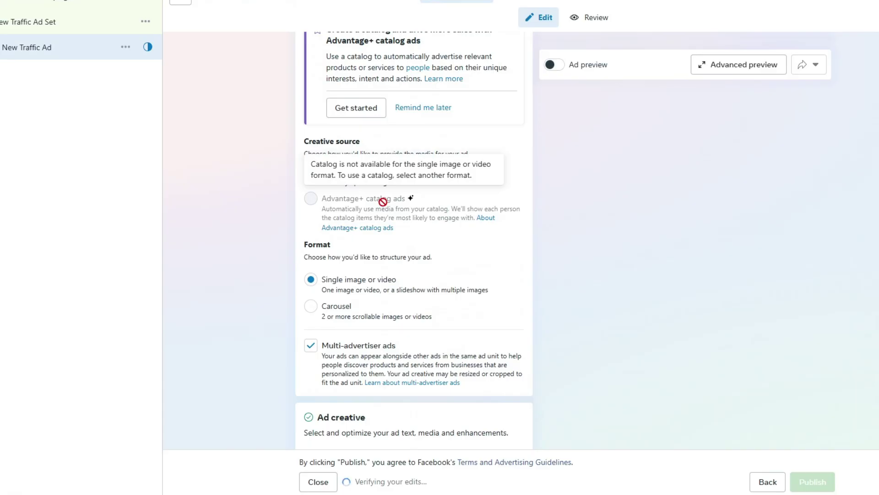
{"action": "scroll", "coordinate": [383, 202], "scroll_direction": "down", "scroll_amount": 7}
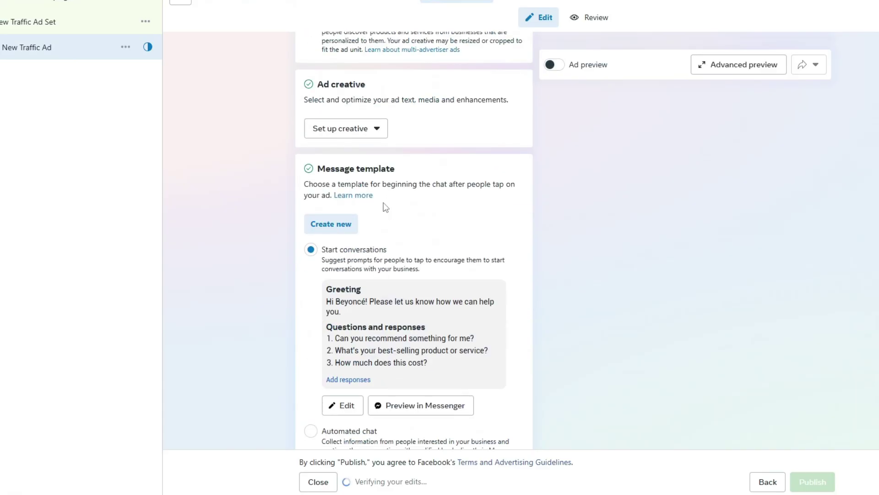
{"action": "scroll", "coordinate": [384, 208], "scroll_direction": "down", "scroll_amount": 4}
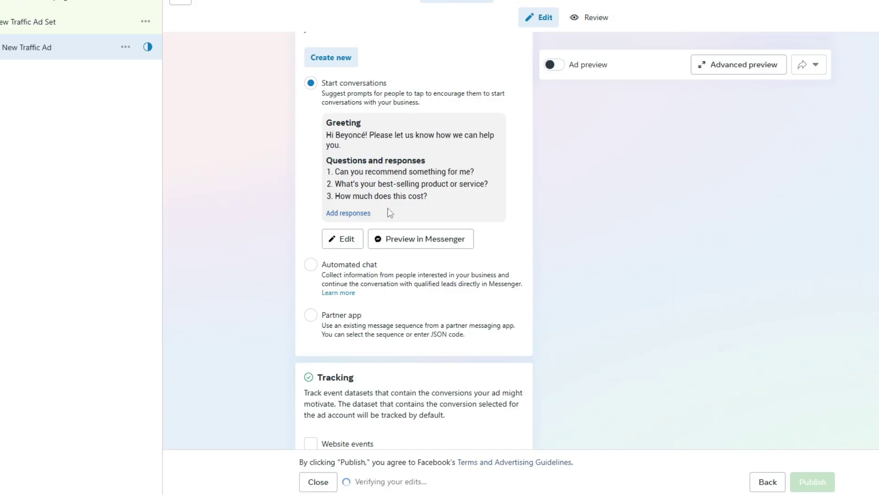
{"action": "scroll", "coordinate": [389, 212], "scroll_direction": "down", "scroll_amount": 1}
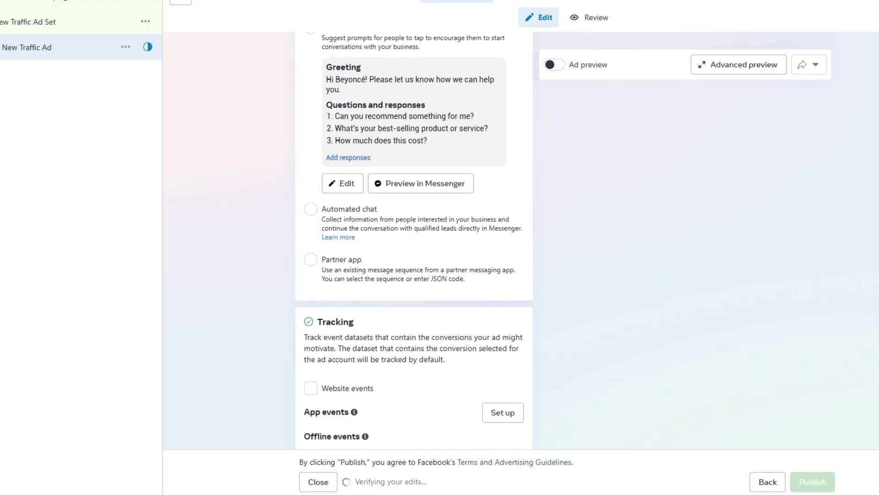
{"action": "scroll", "coordinate": [425, 209], "scroll_direction": "down", "scroll_amount": 3}
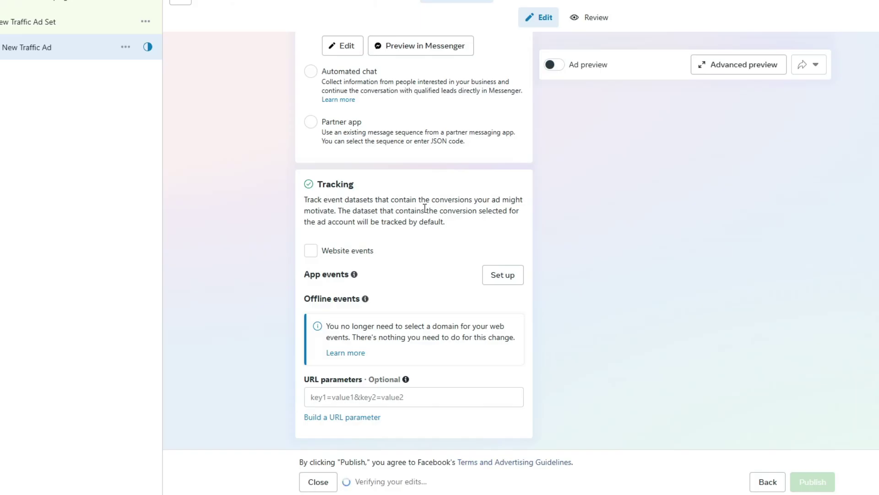
{"action": "scroll", "coordinate": [436, 198], "scroll_direction": "up", "scroll_amount": 5}
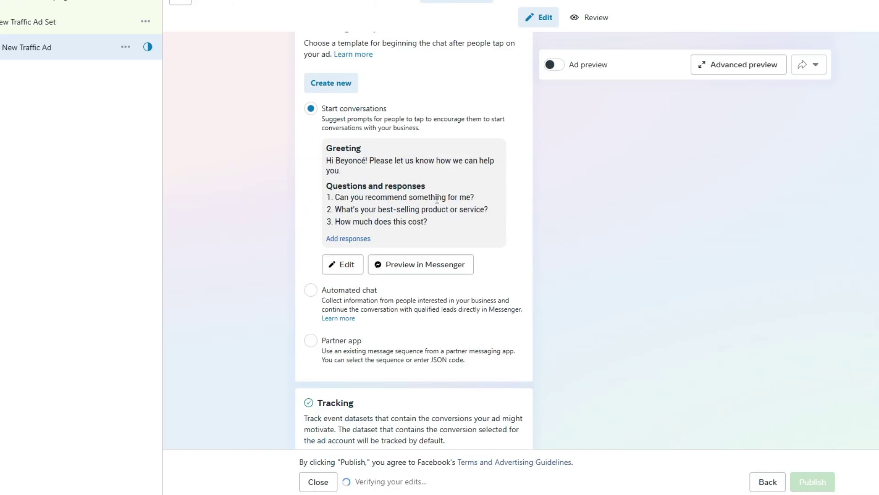
{"action": "scroll", "coordinate": [437, 199], "scroll_direction": "up", "scroll_amount": 6}
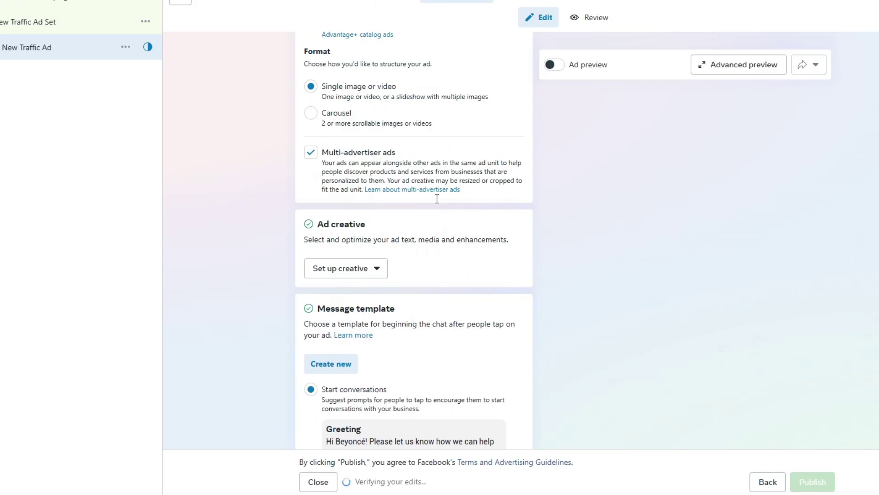
{"action": "scroll", "coordinate": [437, 198], "scroll_direction": "up", "scroll_amount": 7}
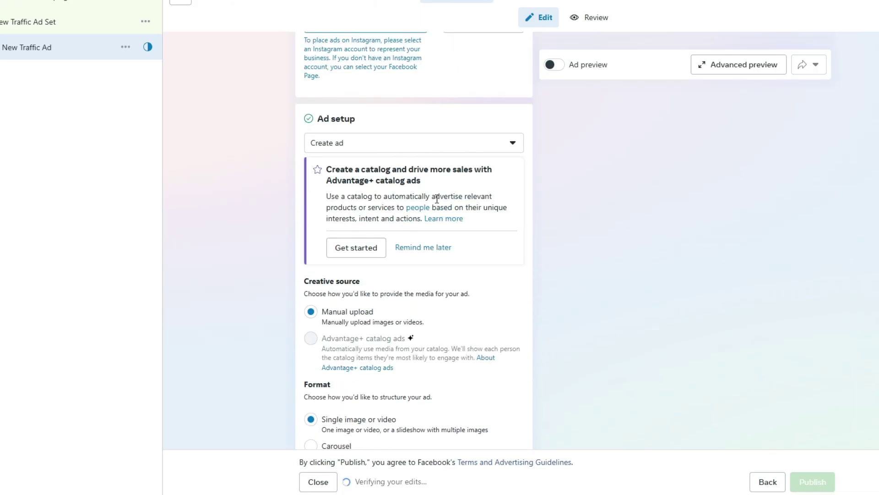
{"action": "scroll", "coordinate": [437, 199], "scroll_direction": "up", "scroll_amount": 2}
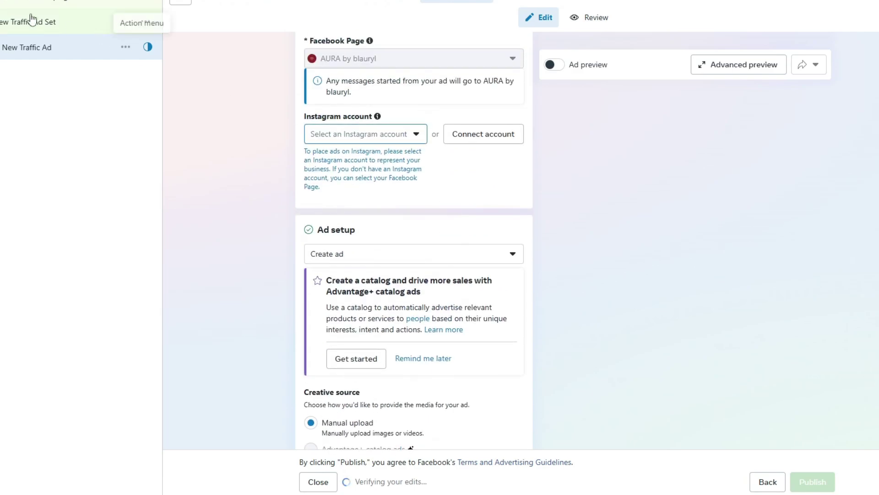
View the New Traffic Ad Set's conversion and audience settings, and close the editor without publishing the drafts
{"action": "left_click", "coordinate": [1, 3]}
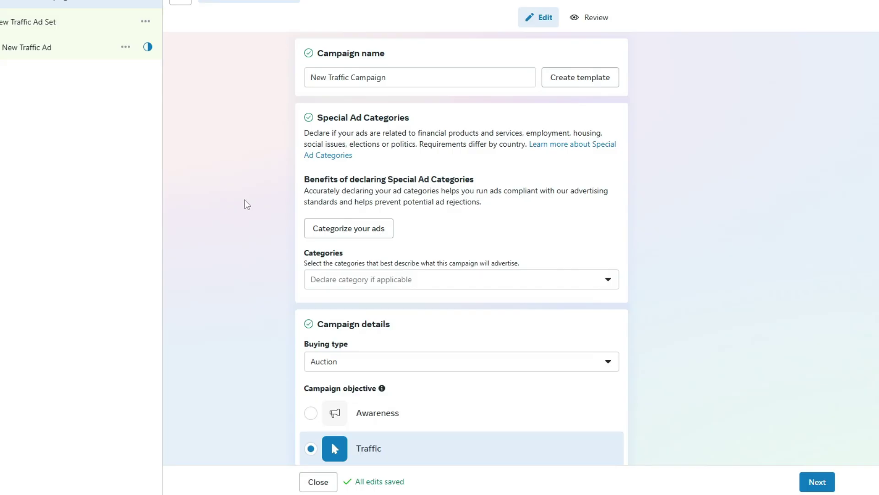
{"action": "left_click", "coordinate": [28, 23]}
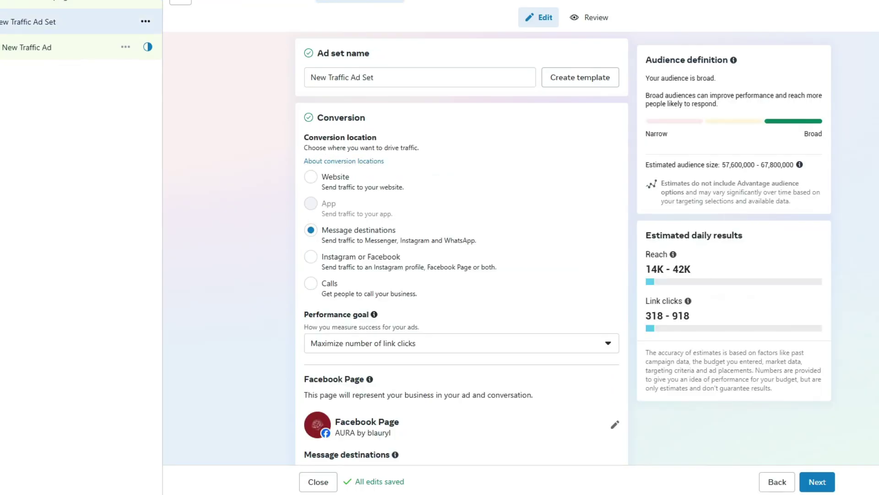
{"action": "left_click", "coordinate": [102, 45]}
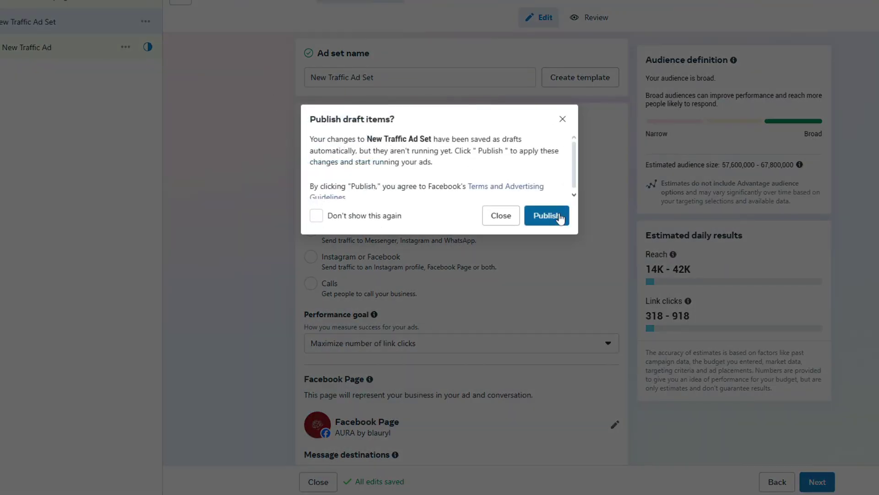
{"action": "left_click", "coordinate": [509, 220]}
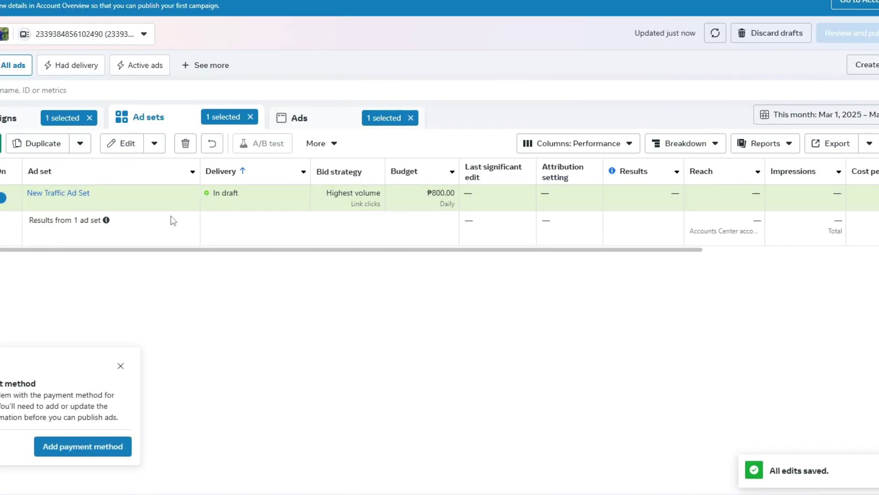
Look over the ad set's bulk editing options and its additional actions for automated rules, audiences and import or export
{"action": "left_click", "coordinate": [163, 145]}
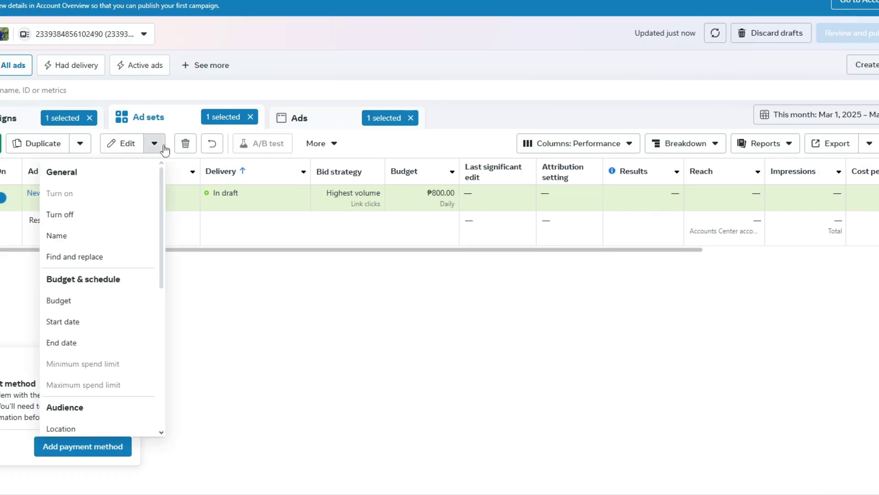
{"action": "left_click", "coordinate": [318, 144]}
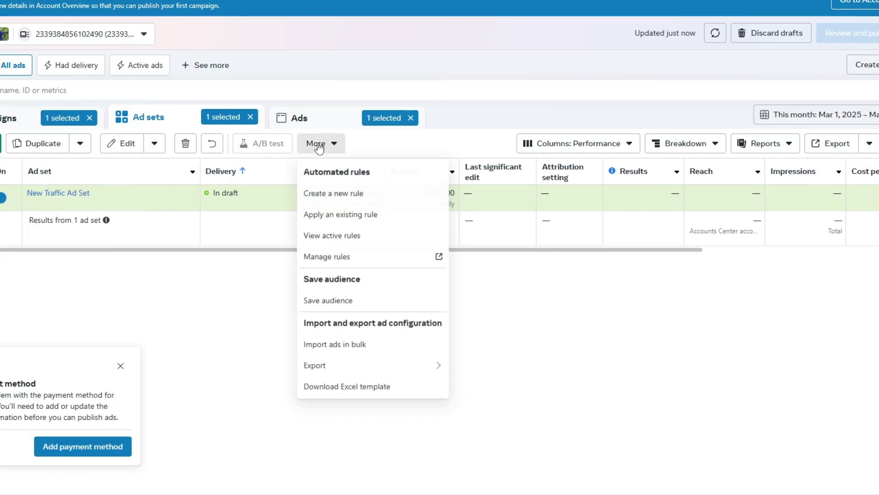
{"action": "left_click", "coordinate": [186, 294]}
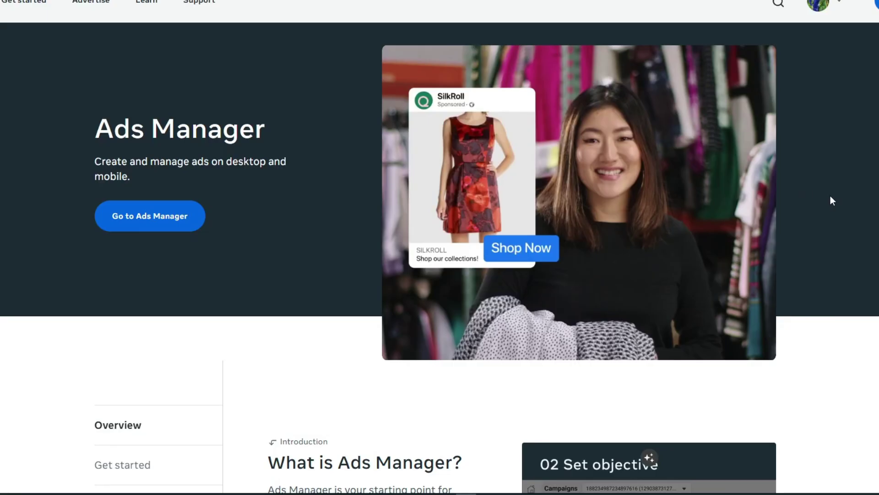
Switch to Meta's Ads Manager overview page and read down to the cards on A/B testing and real-time insights
{"action": "middle_click", "coordinate": [832, 210]}
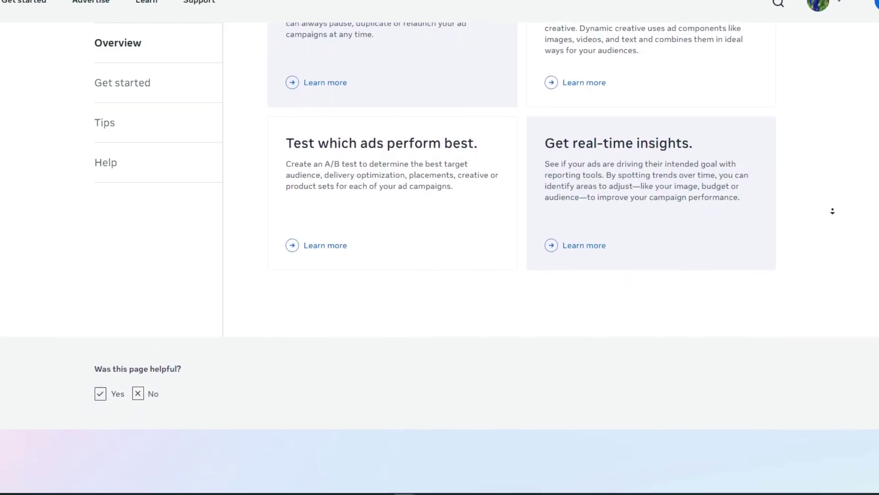
{"action": "middle_click", "coordinate": [840, 145]}
{"action": "scroll", "coordinate": [840, 146], "scroll_direction": "down", "scroll_amount": 3}
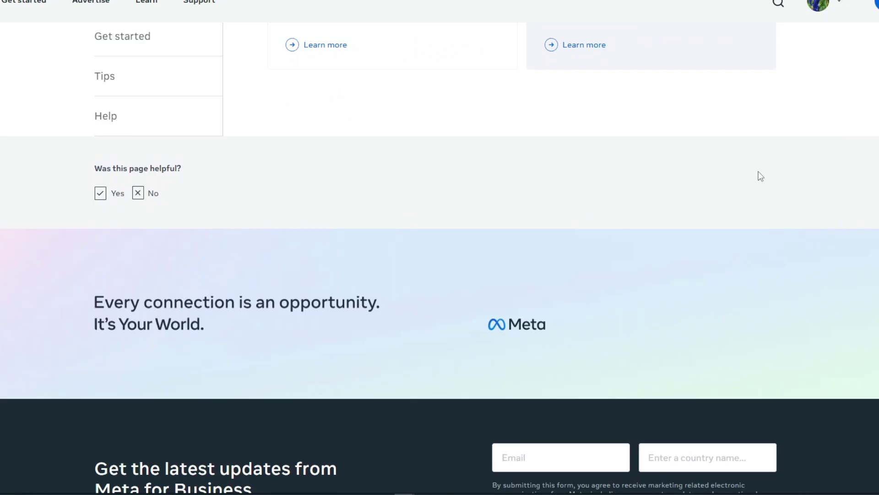
{"action": "scroll", "coordinate": [761, 176], "scroll_direction": "up", "scroll_amount": 3}
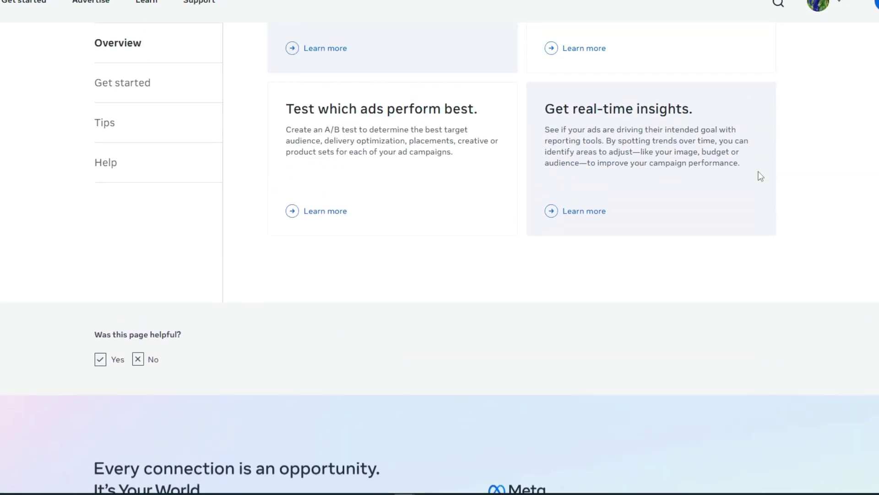
Switch from the overview page to the campaigns in Ads Manager and open the Audiences page
{"action": "scroll", "coordinate": [761, 176], "scroll_direction": "up", "scroll_amount": 2}
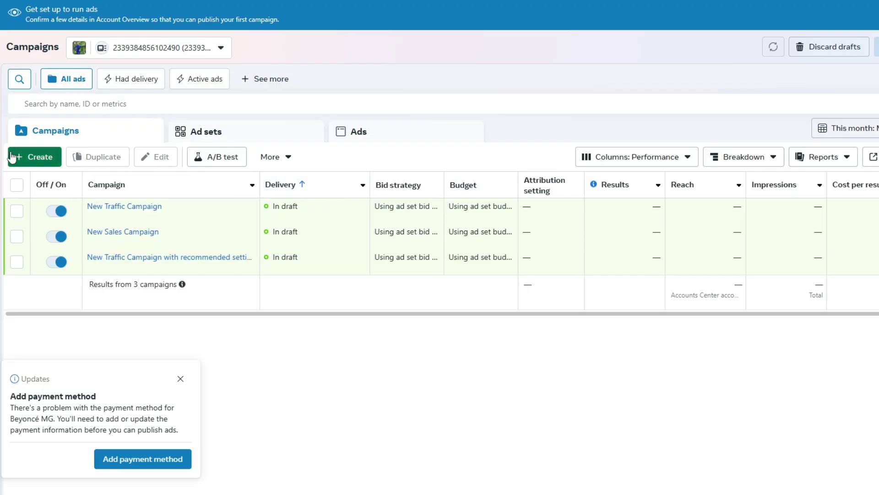
{"action": "mouse_move", "coordinate": [18, 153]}
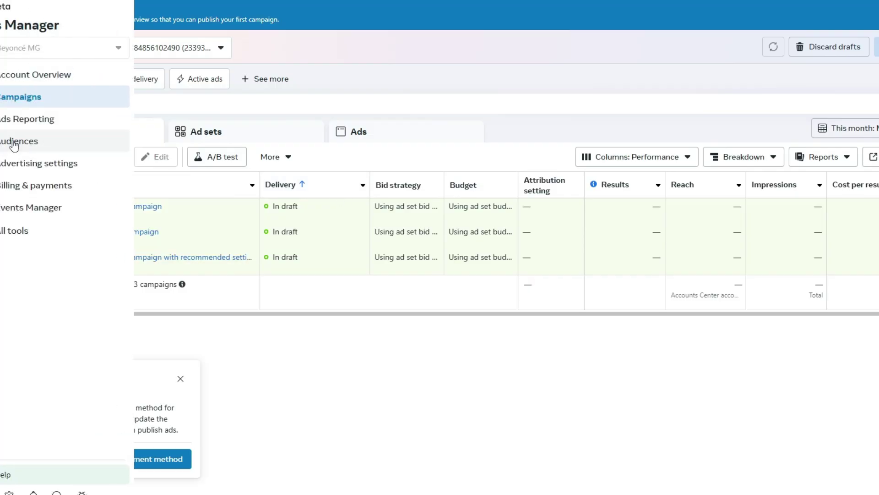
{"action": "left_click", "coordinate": [14, 143]}
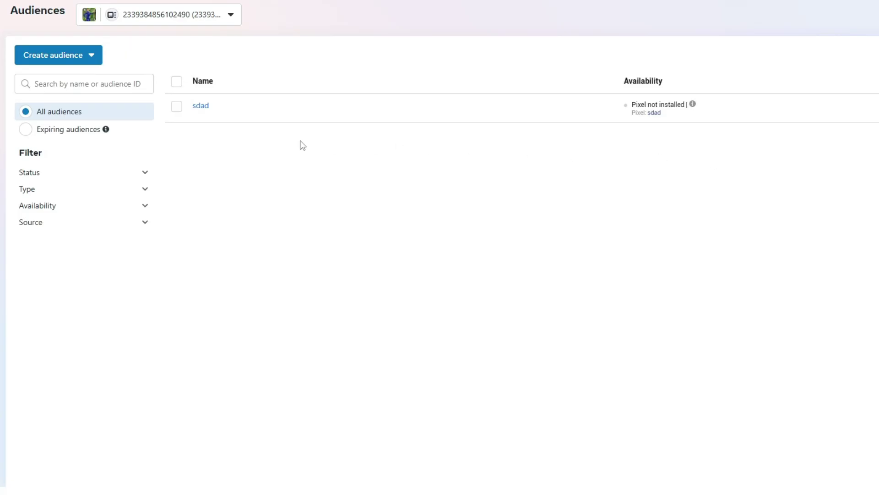
Check the custom and lookalike audience descriptions, and start a new custom audience with Website as its source
{"action": "left_click", "coordinate": [61, 64]}
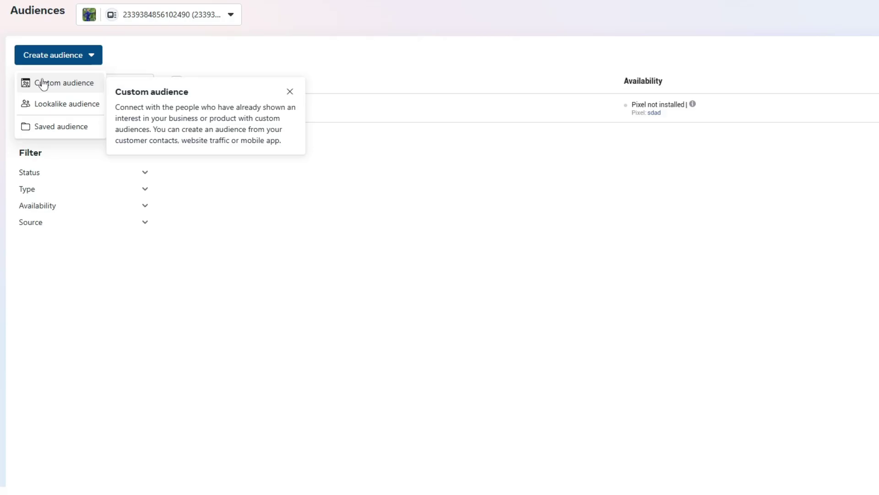
{"action": "mouse_move", "coordinate": [51, 110]}
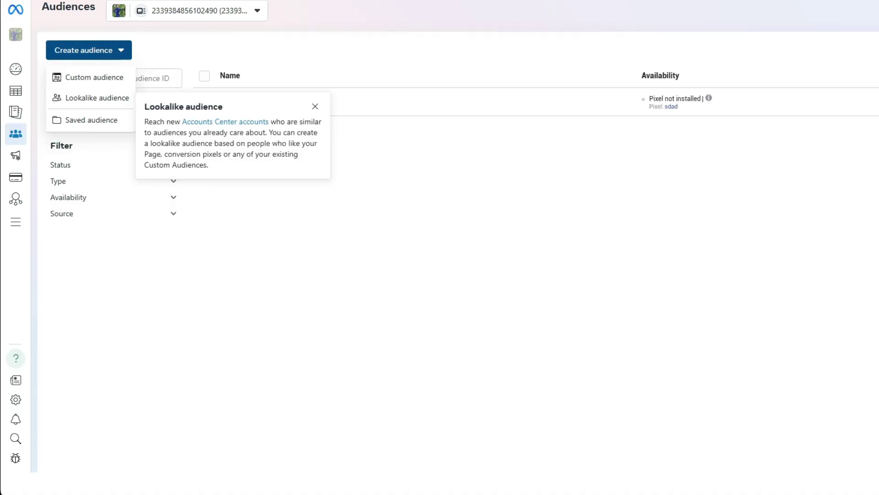
{"action": "left_click", "coordinate": [96, 74]}
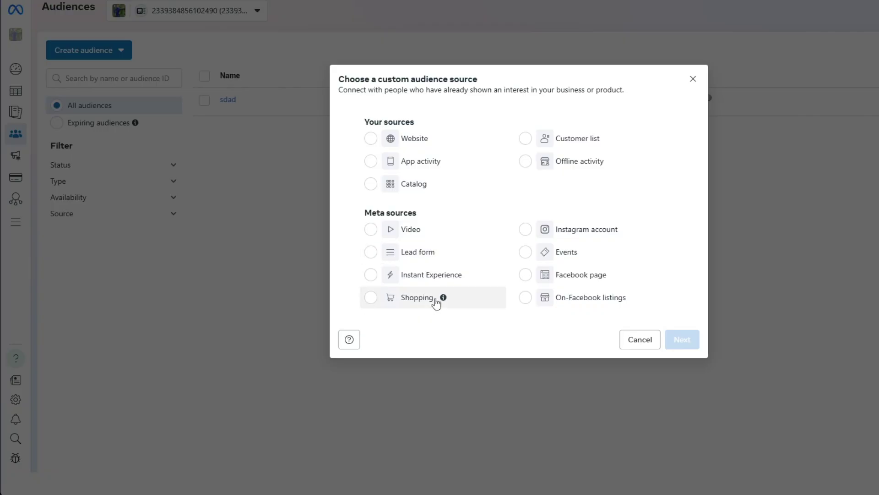
{"action": "left_click", "coordinate": [418, 141]}
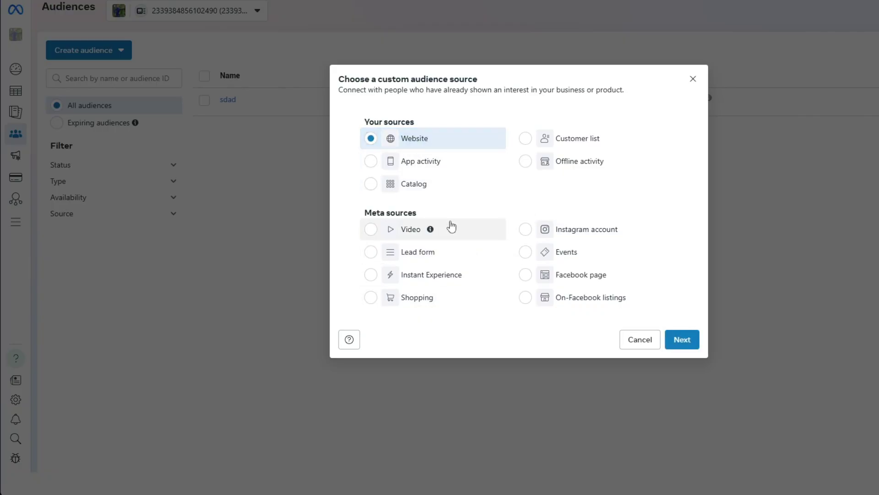
{"action": "left_click", "coordinate": [641, 341]}
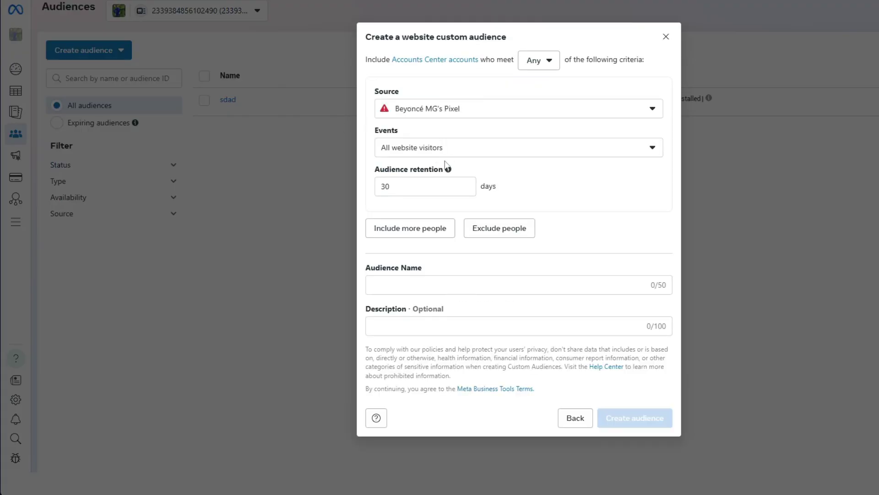
Name the website custom audience "pop", leave its description empty, and create the audience
{"action": "left_click", "coordinate": [463, 289]}
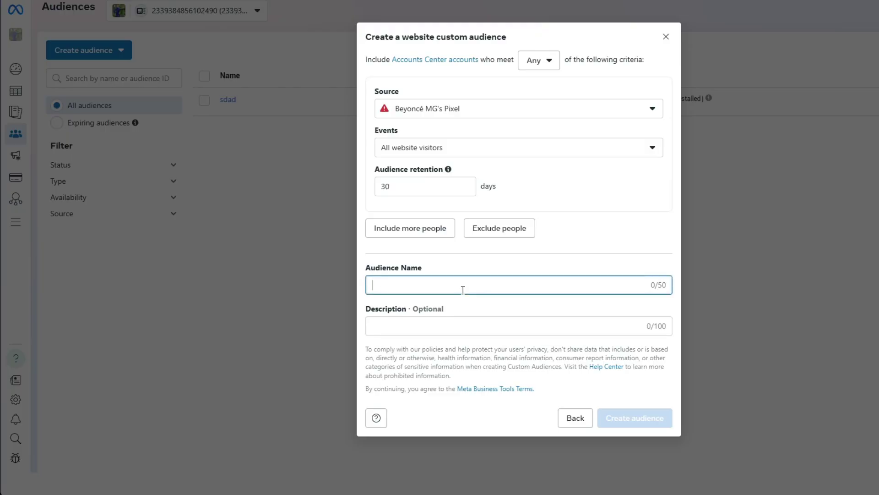
{"action": "type", "text": "po"}
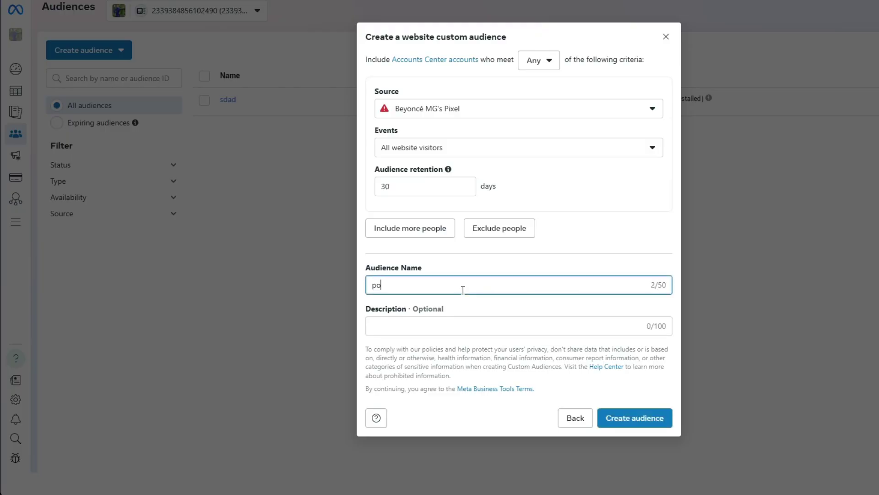
{"action": "type", "text": "p"}
{"action": "left_click", "coordinate": [465, 323]}
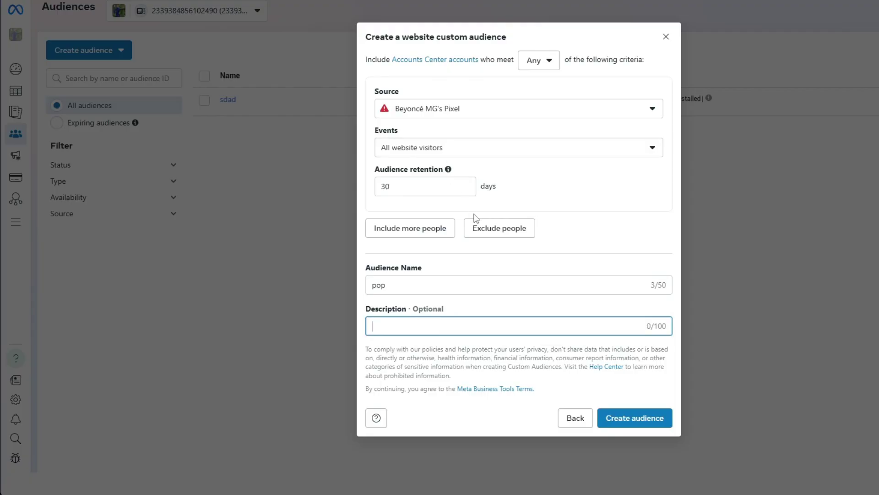
{"action": "left_click", "coordinate": [624, 424]}
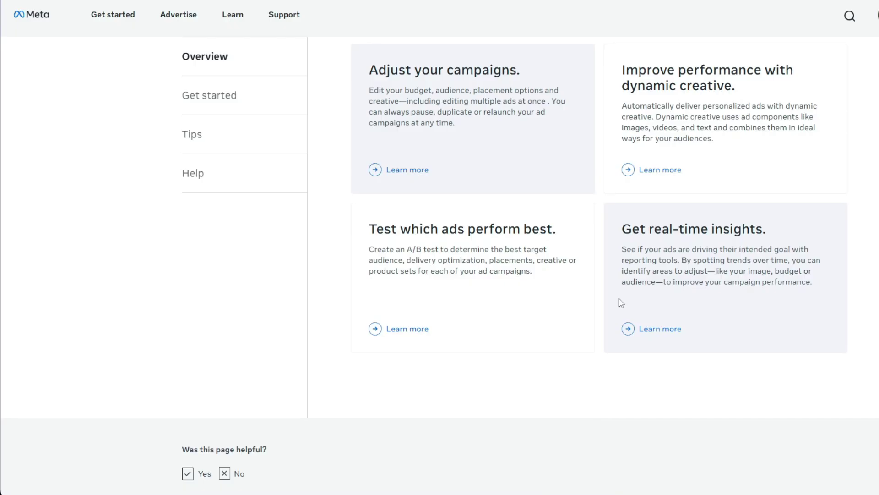
Switch back to the Ads Manager overview page and review its key feature cards and the "What is Ads Manager?" introduction
{"action": "scroll", "coordinate": [619, 299], "scroll_direction": "up", "scroll_amount": 7}
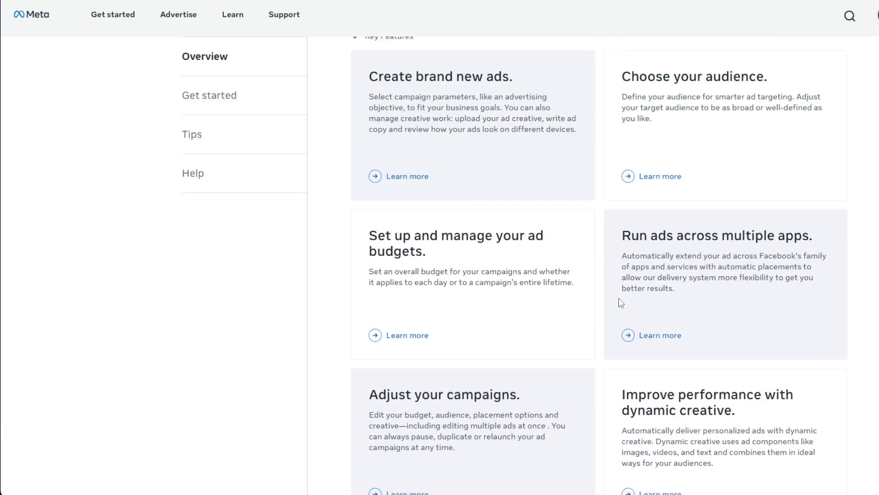
{"action": "scroll", "coordinate": [619, 299], "scroll_direction": "up", "scroll_amount": 2}
{"action": "scroll", "coordinate": [619, 299], "scroll_direction": "up", "scroll_amount": 1}
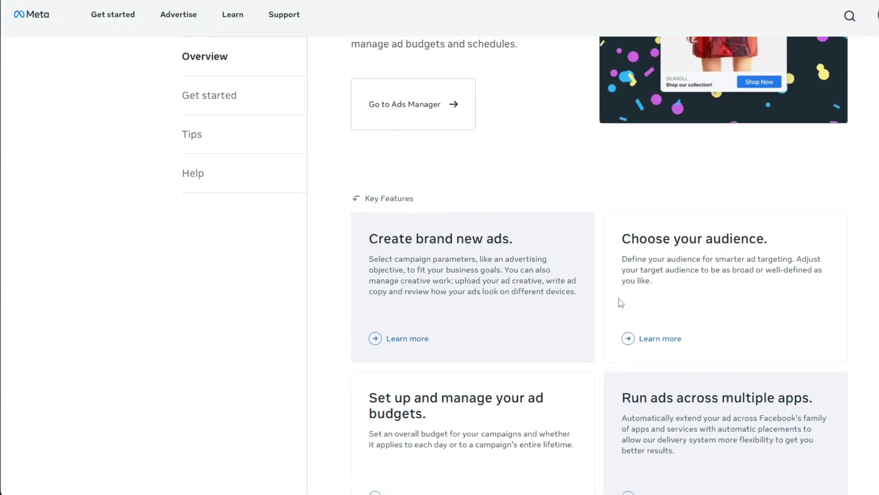
{"action": "scroll", "coordinate": [619, 299], "scroll_direction": "up", "scroll_amount": 2}
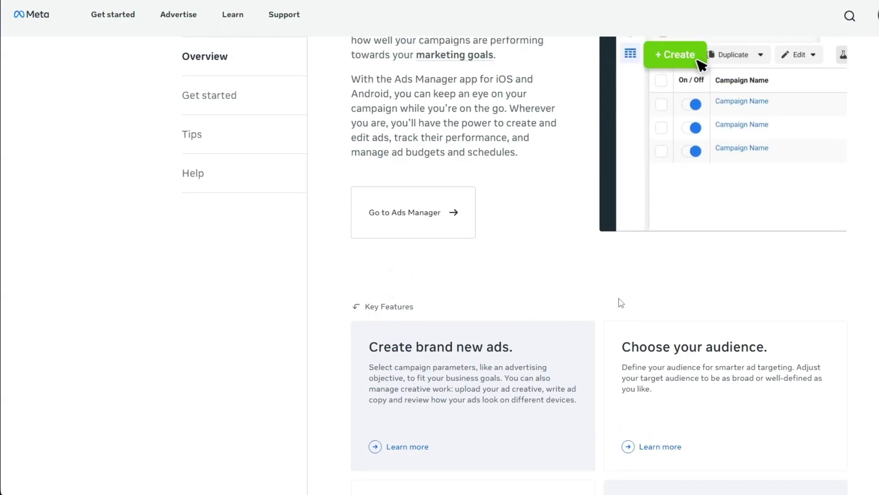
{"action": "scroll", "coordinate": [619, 298], "scroll_direction": "up", "scroll_amount": 2}
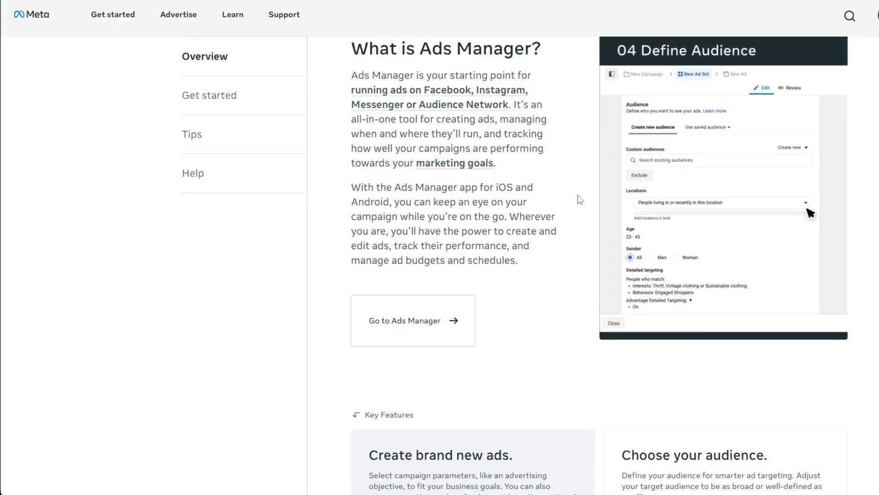
{"action": "scroll", "coordinate": [556, 138], "scroll_direction": "up", "scroll_amount": 2}
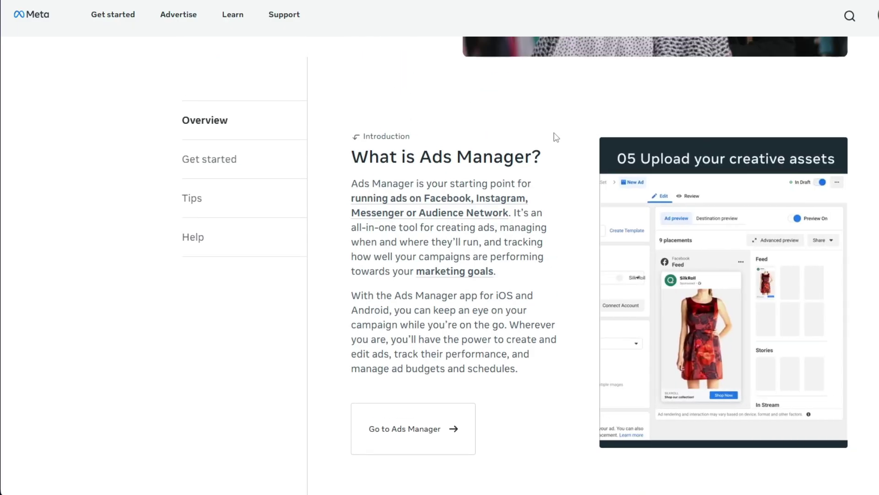
{"action": "scroll", "coordinate": [554, 134], "scroll_direction": "up", "scroll_amount": 5}
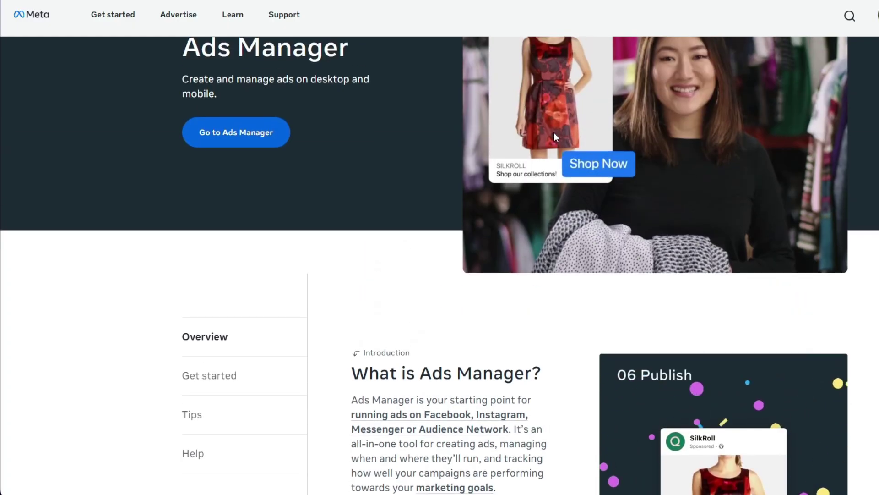
{"action": "scroll", "coordinate": [554, 133], "scroll_direction": "up", "scroll_amount": 1}
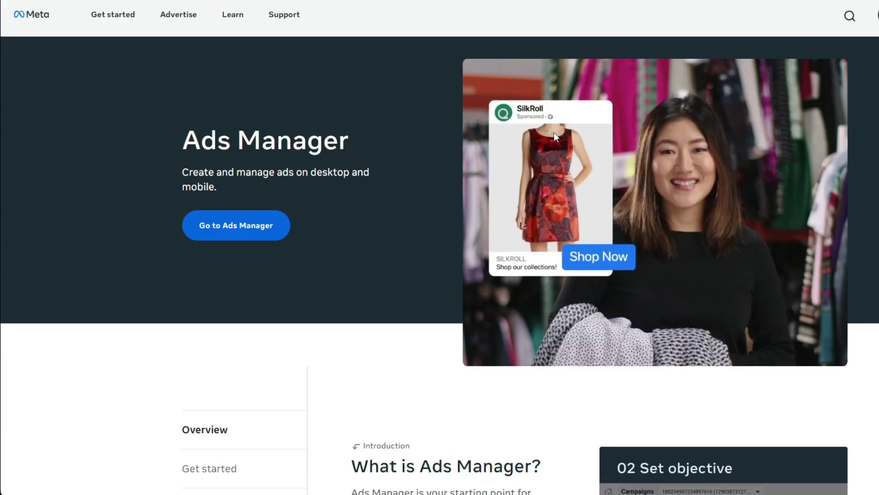
{"action": "scroll", "coordinate": [470, 232], "scroll_direction": "down", "scroll_amount": 8}
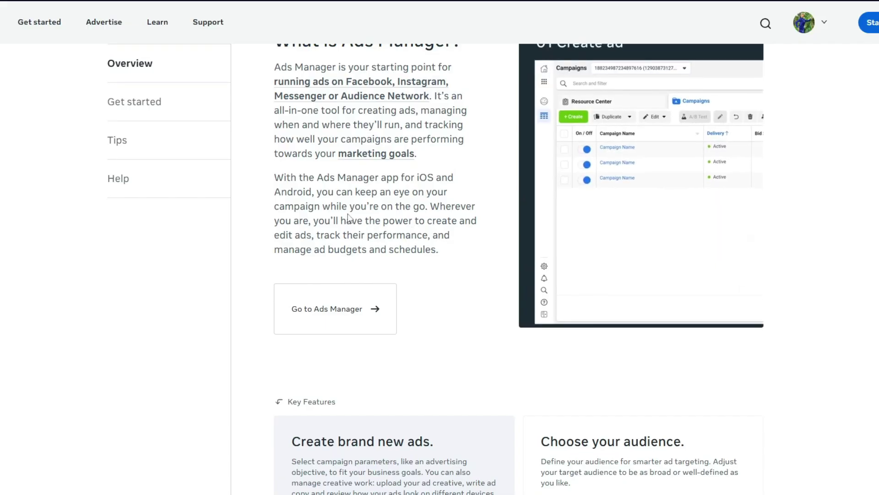
{"action": "scroll", "coordinate": [333, 204], "scroll_direction": "down", "scroll_amount": 3}
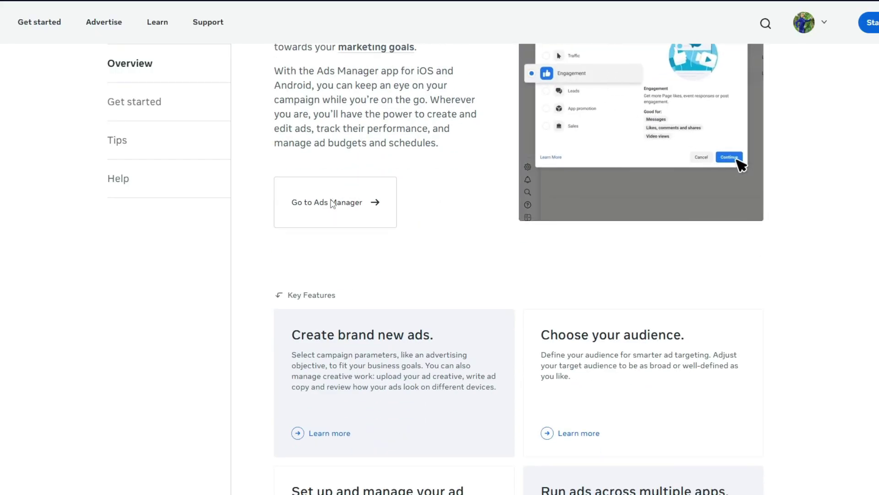
{"action": "scroll", "coordinate": [333, 204], "scroll_direction": "down", "scroll_amount": 7}
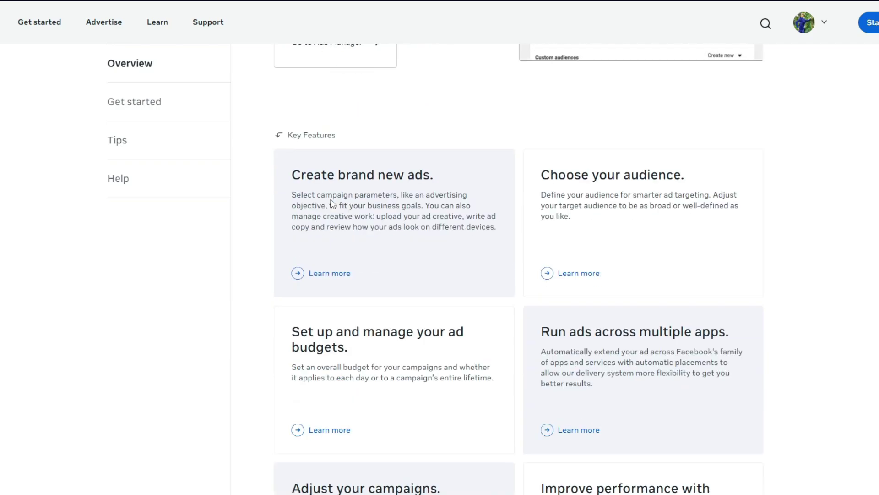